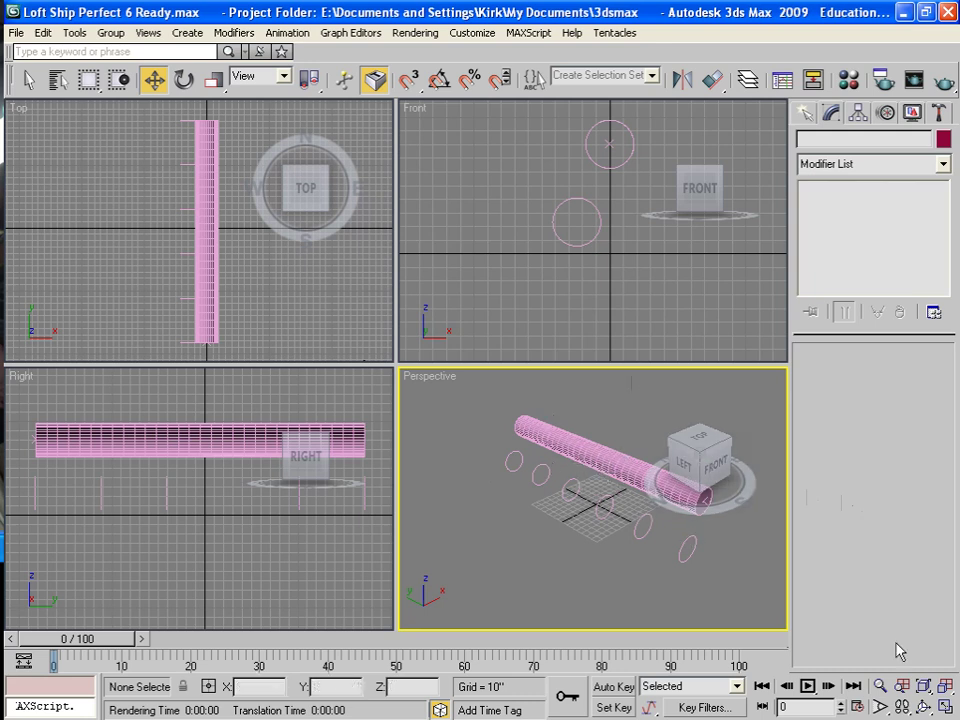
Maximize the Perspective viewport and zoom, pan and orbit to frame the Loft02 tube up close
left_click(945, 707)
scroll(482, 379, "down", 3)
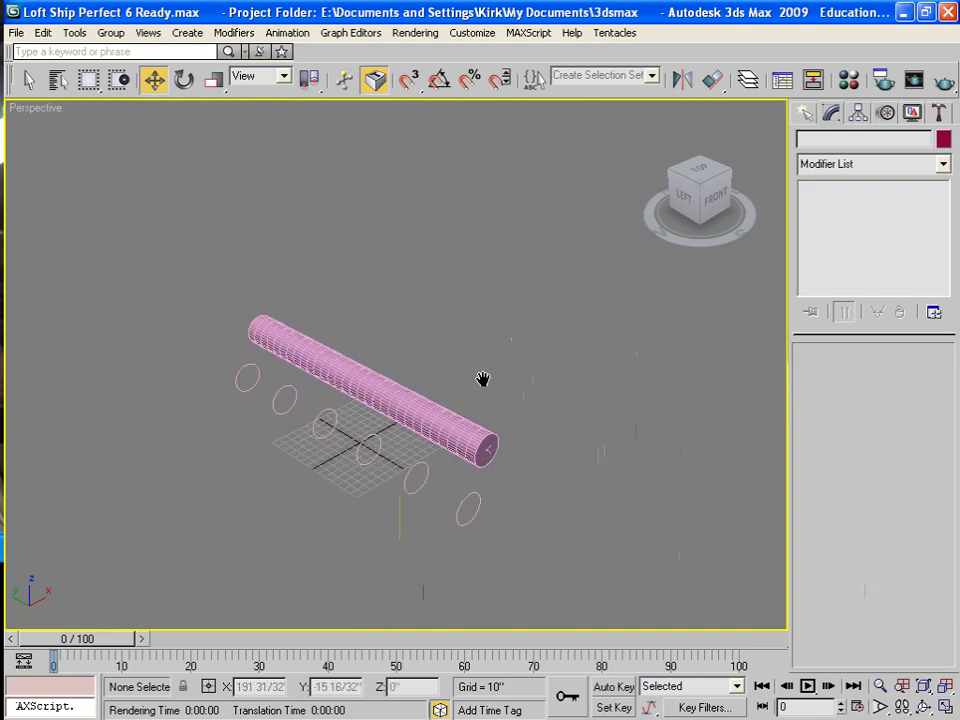
scroll(480, 383, "up", 6)
middle_click_drag(480, 383, 506, 287)
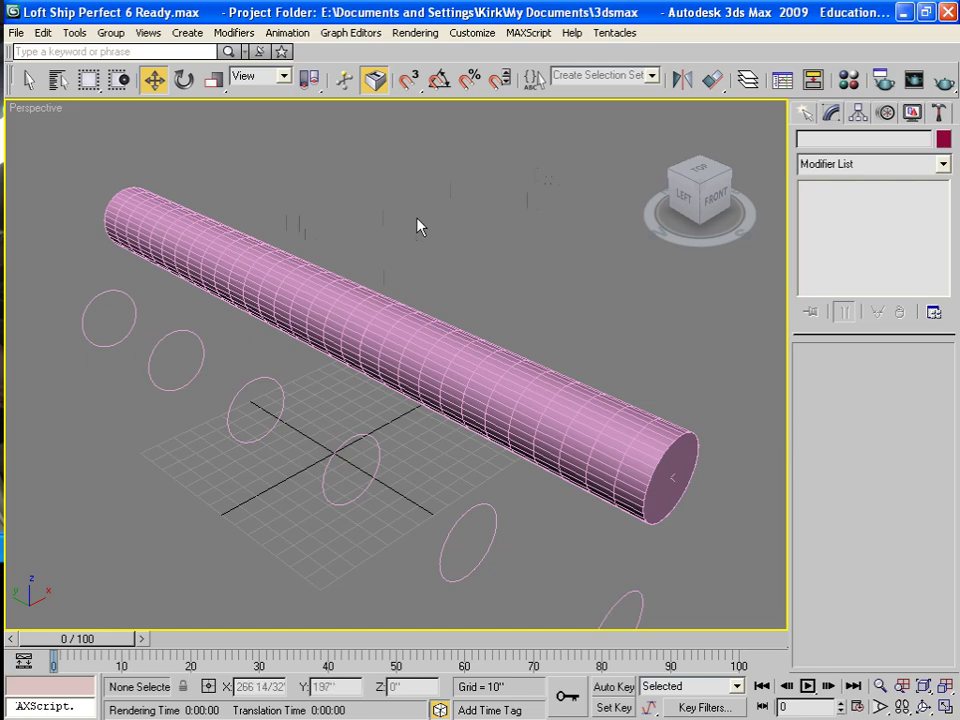
mouse_move(323, 281)
middle_mouse_down("alt")
mouse_move(386, 349)
mouse_move(576, 264)
mouse_move(578, 241)
mouse_move(598, 294)
mouse_move(484, 253)
mouse_move(366, 176)
mouse_move(404, 291)
mouse_move(360, 320)
mouse_move(332, 292)
middle_mouse_up("alt")
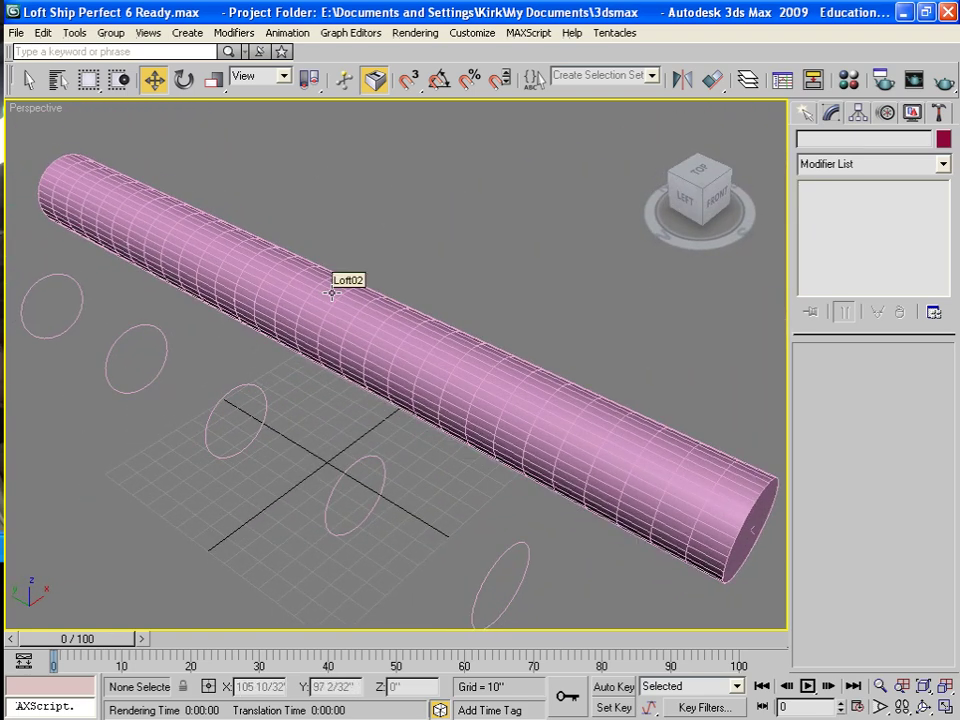
key("shift+q")
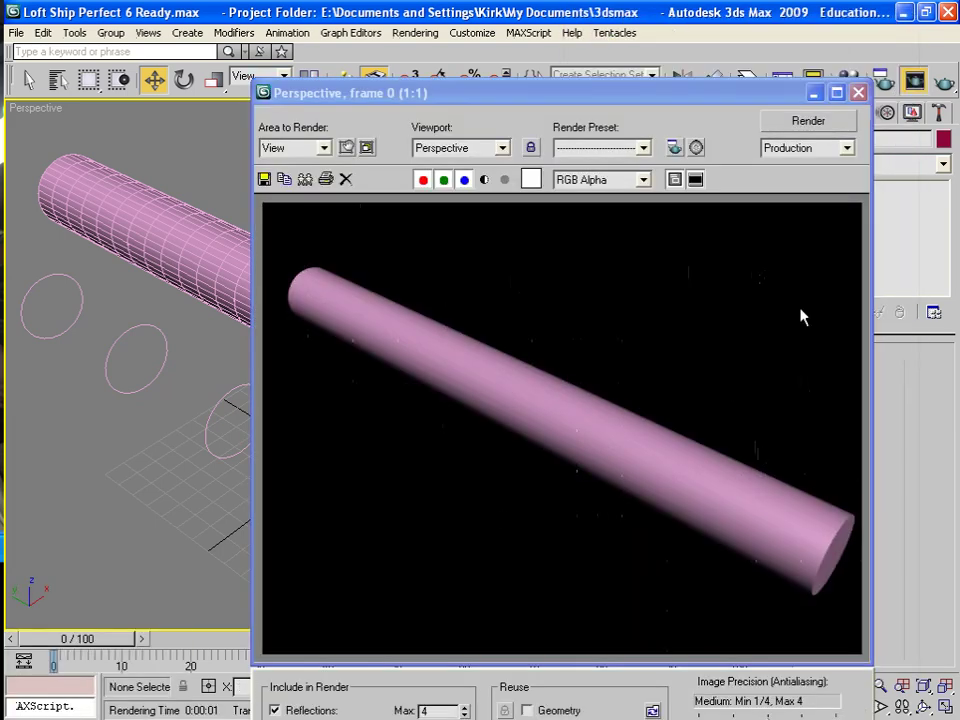
left_click(857, 92)
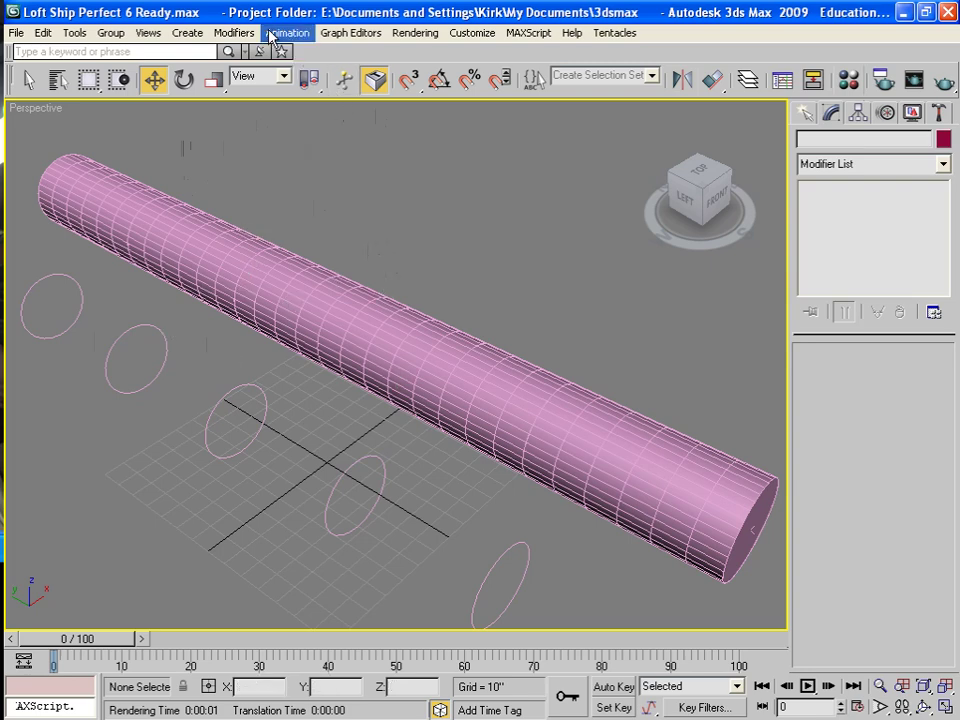
left_click(412, 33)
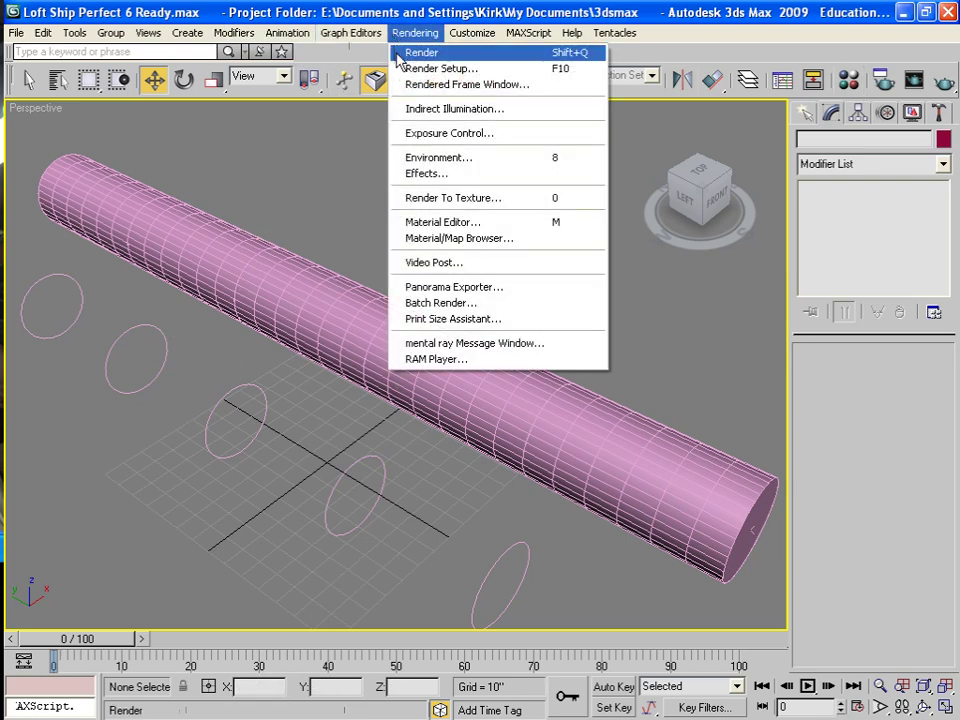
left_click(430, 60)
scroll(457, 400, "down", 5)
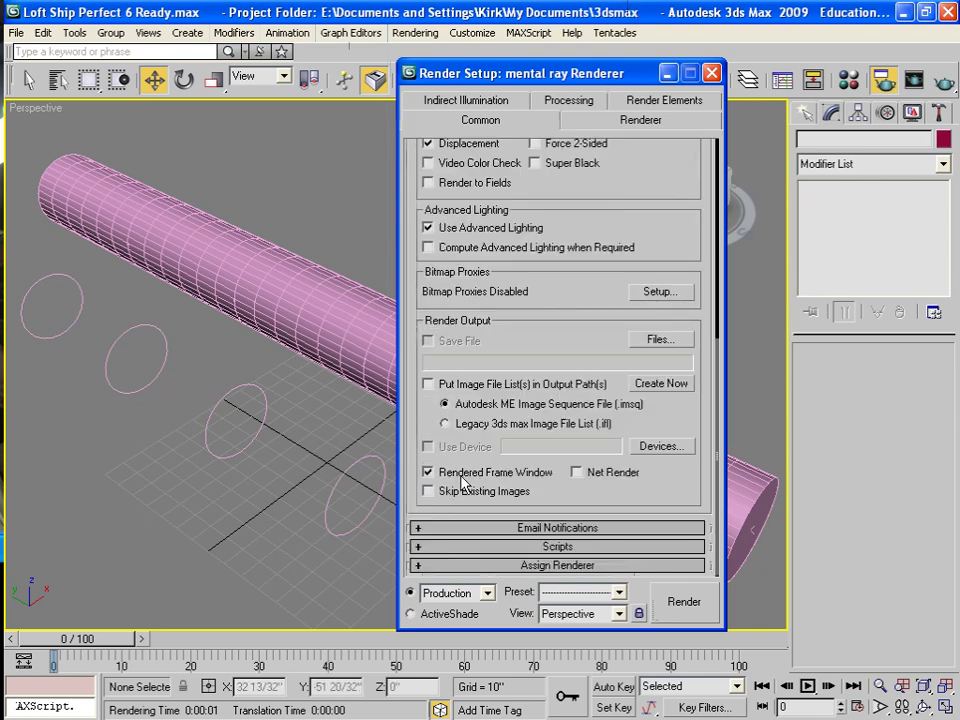
left_click(422, 566)
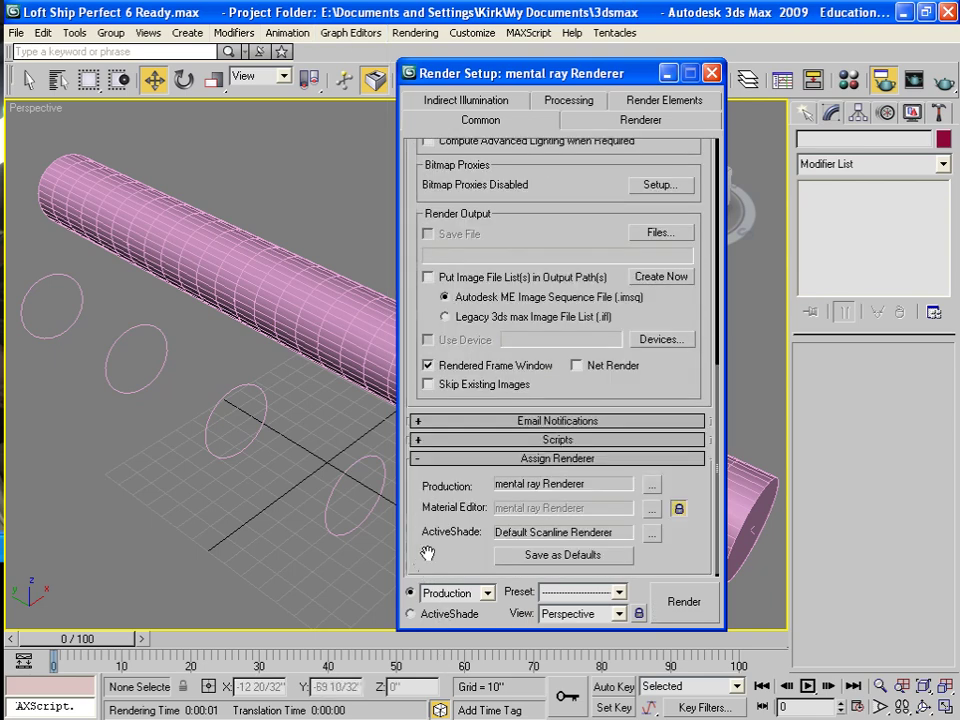
left_click(711, 73)
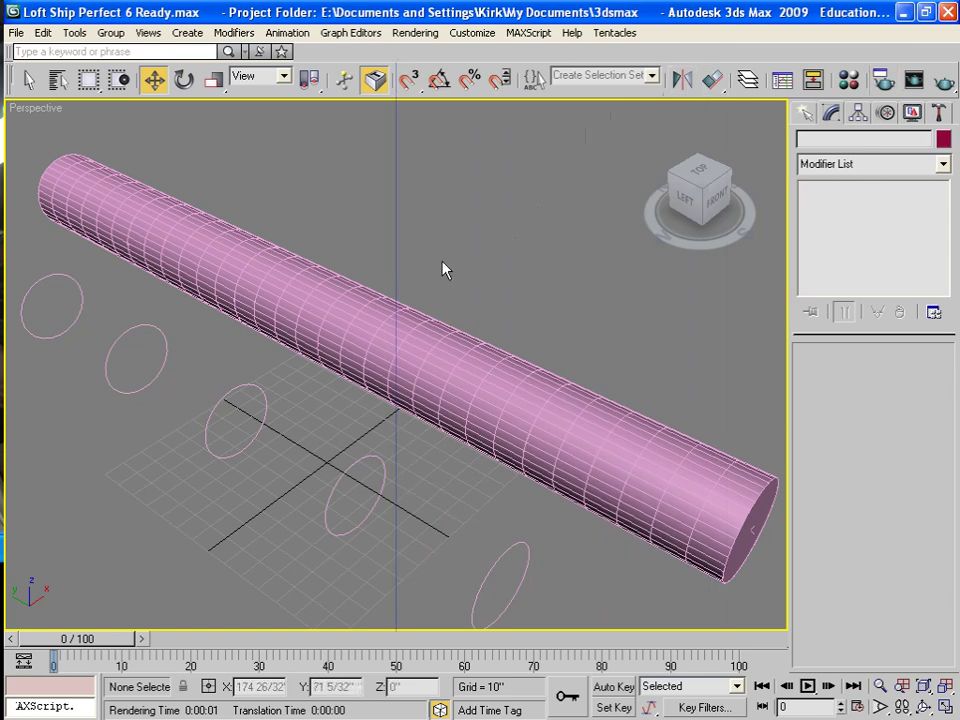
Apply a UVW Map modifier to Loft02 and zoom and pan to inspect its planar gizmo
left_click(31, 79)
left_click(191, 218)
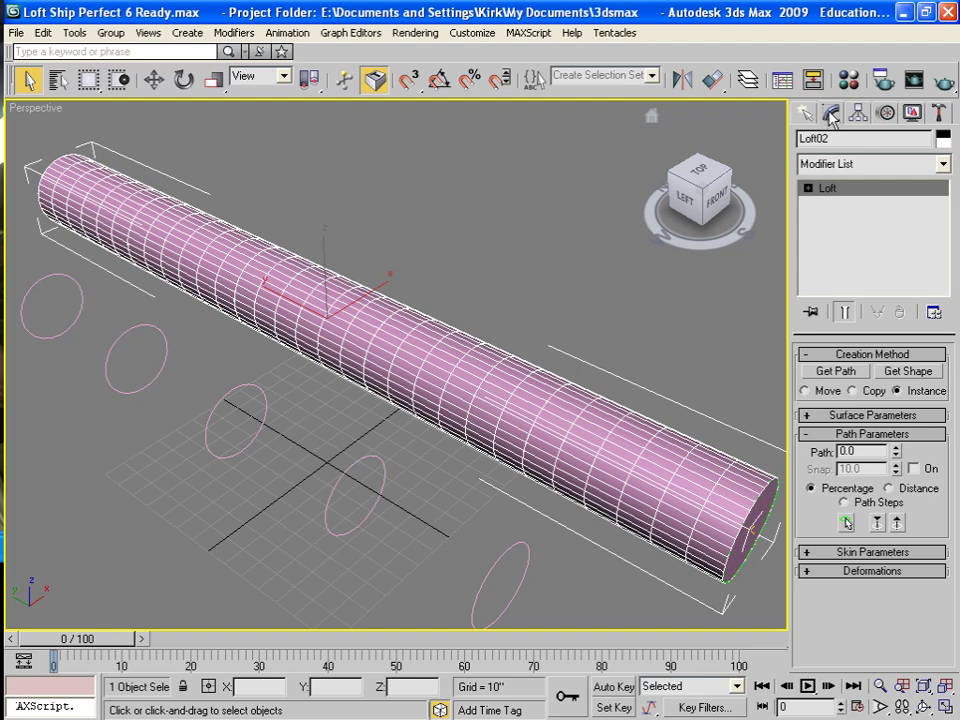
left_click(944, 166)
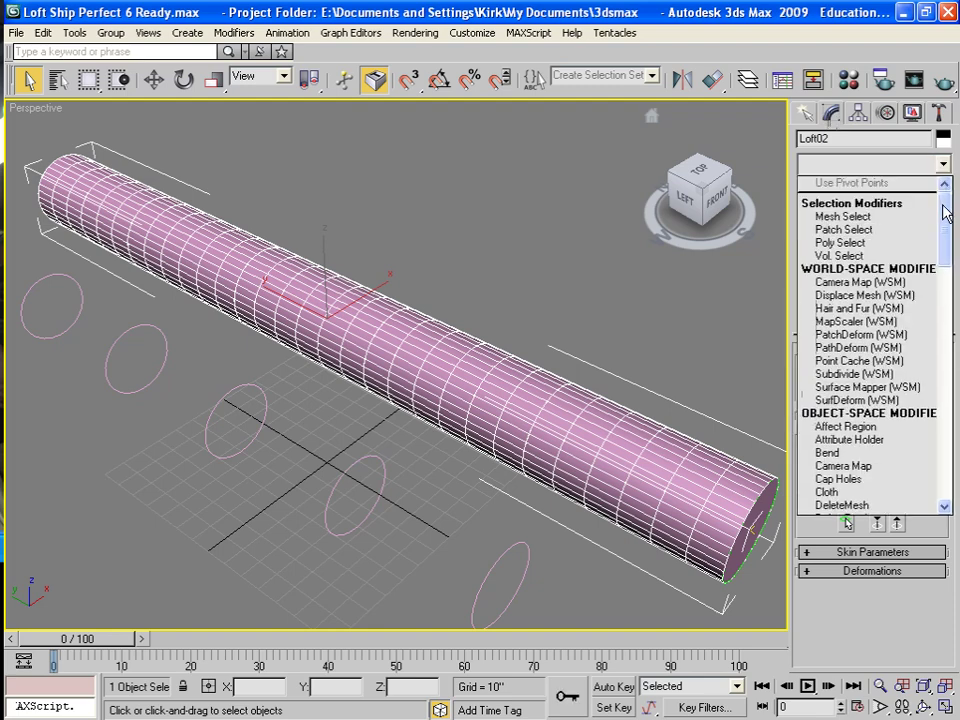
left_click_drag(944, 192, 955, 461)
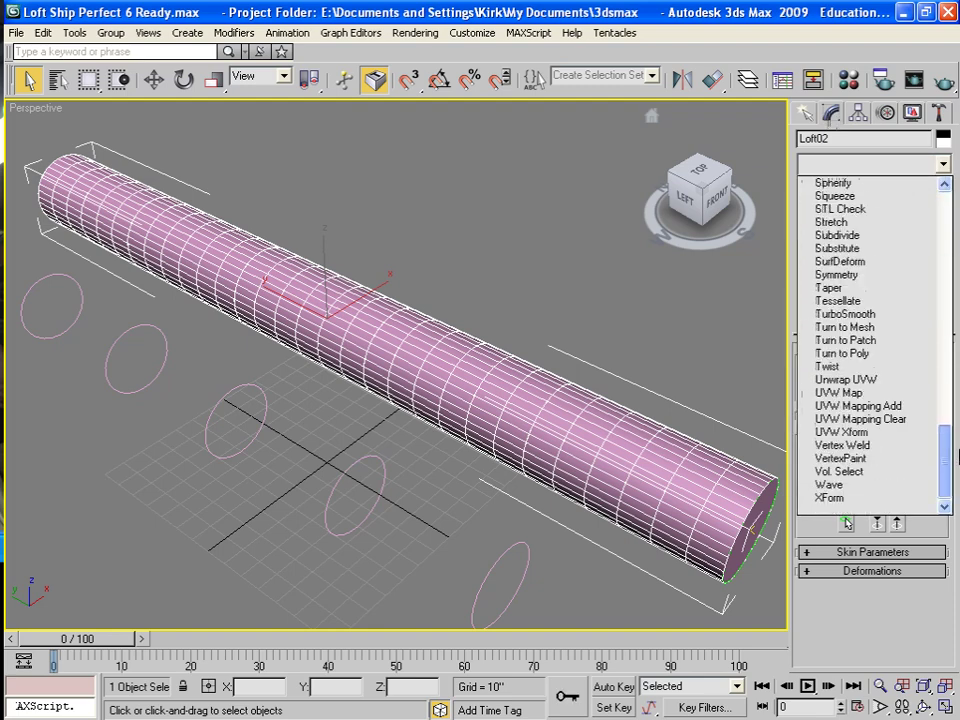
left_click(869, 394)
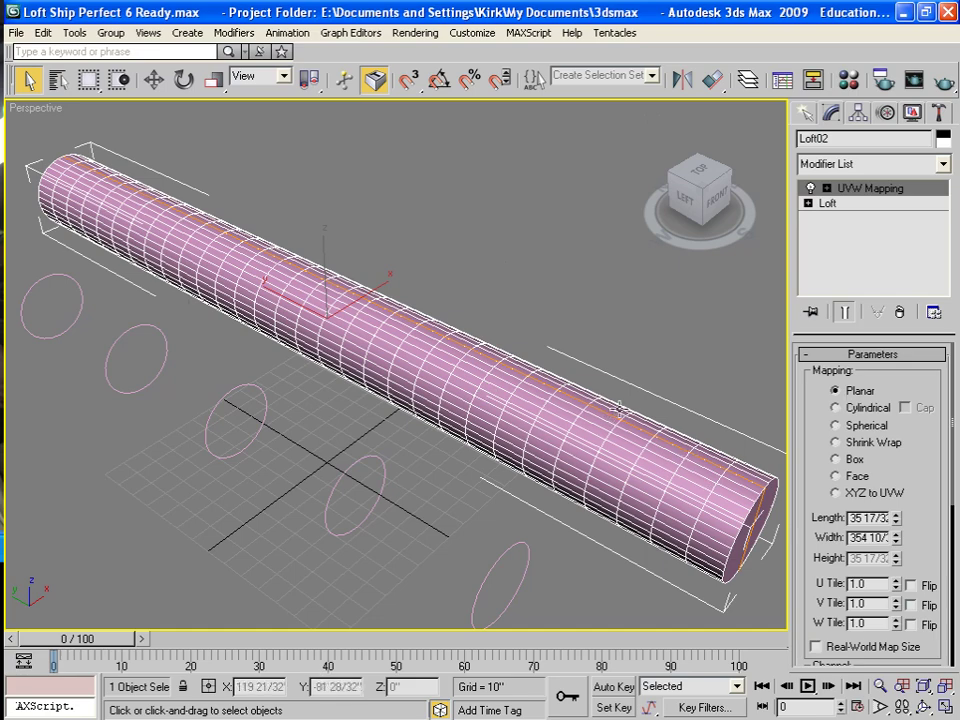
scroll(510, 467, "up", 6)
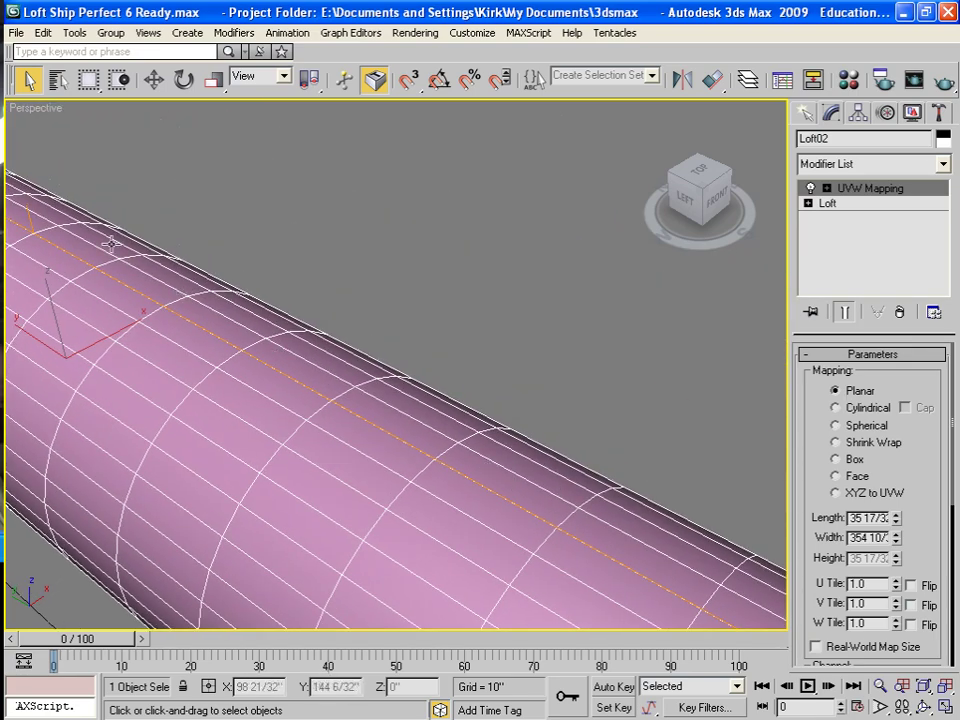
scroll(581, 446, "down", 4)
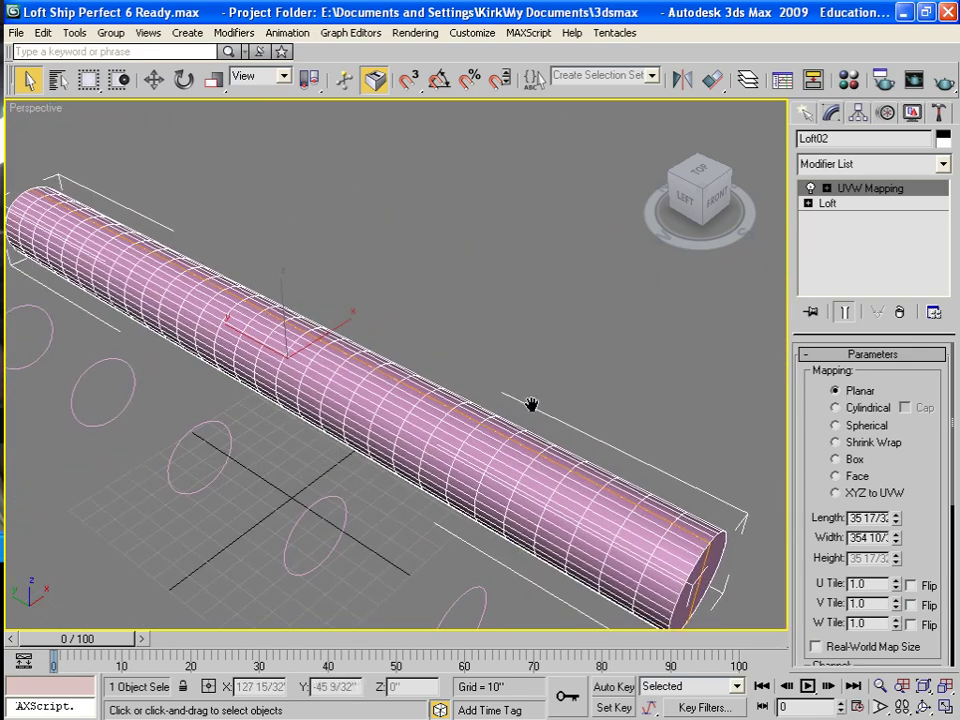
scroll(384, 311, "up", 8)
scroll(516, 347, "down", 8)
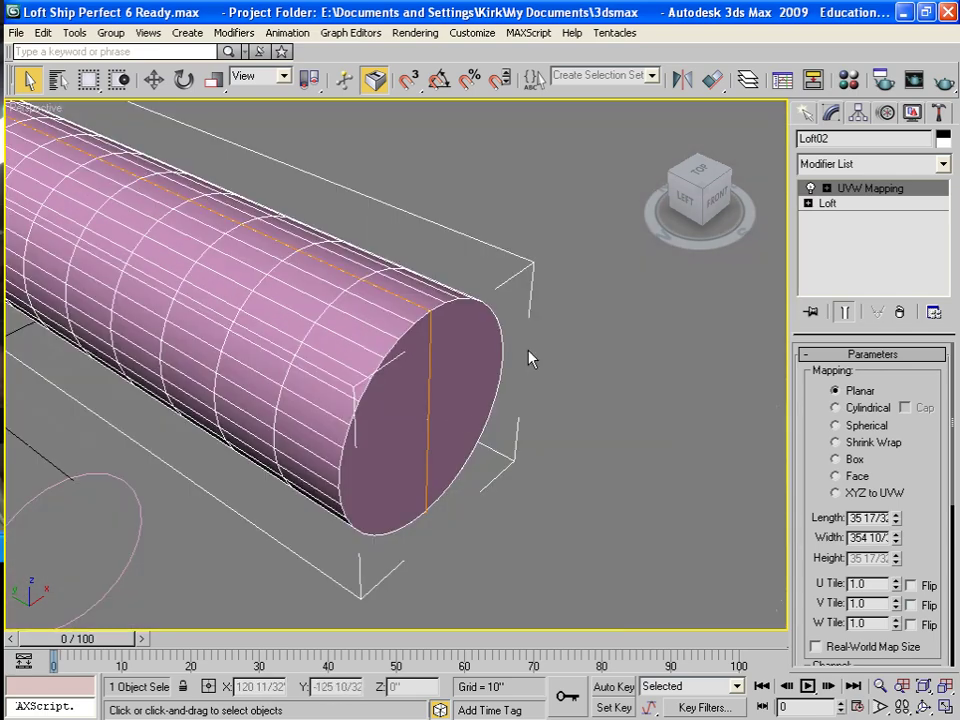
scroll(506, 304, "down", 10)
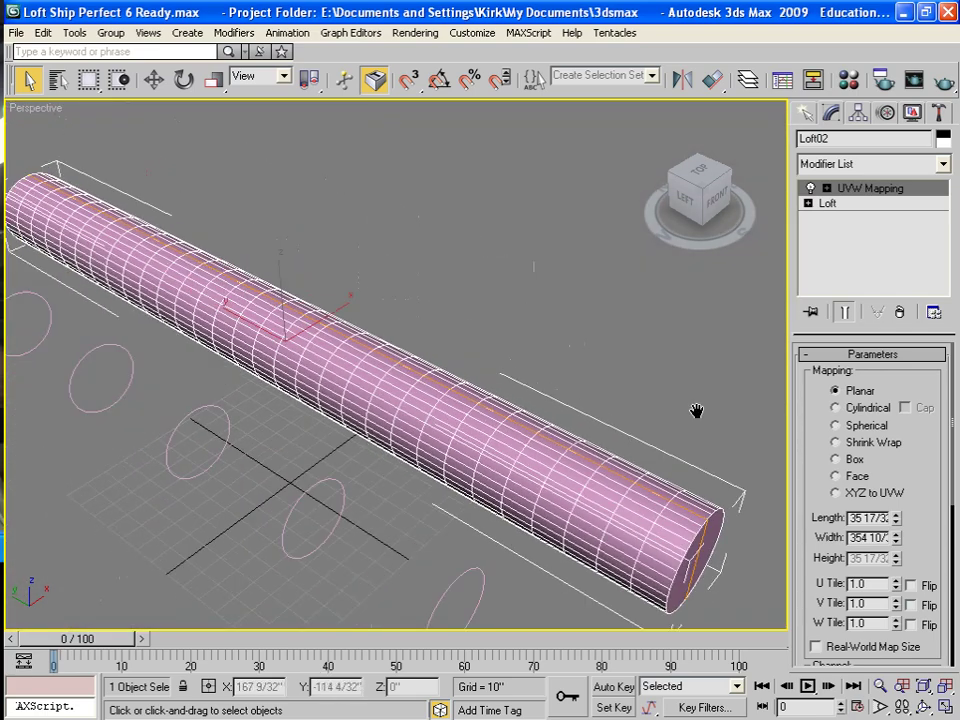
middle_click_drag(447, 332, 495, 347)
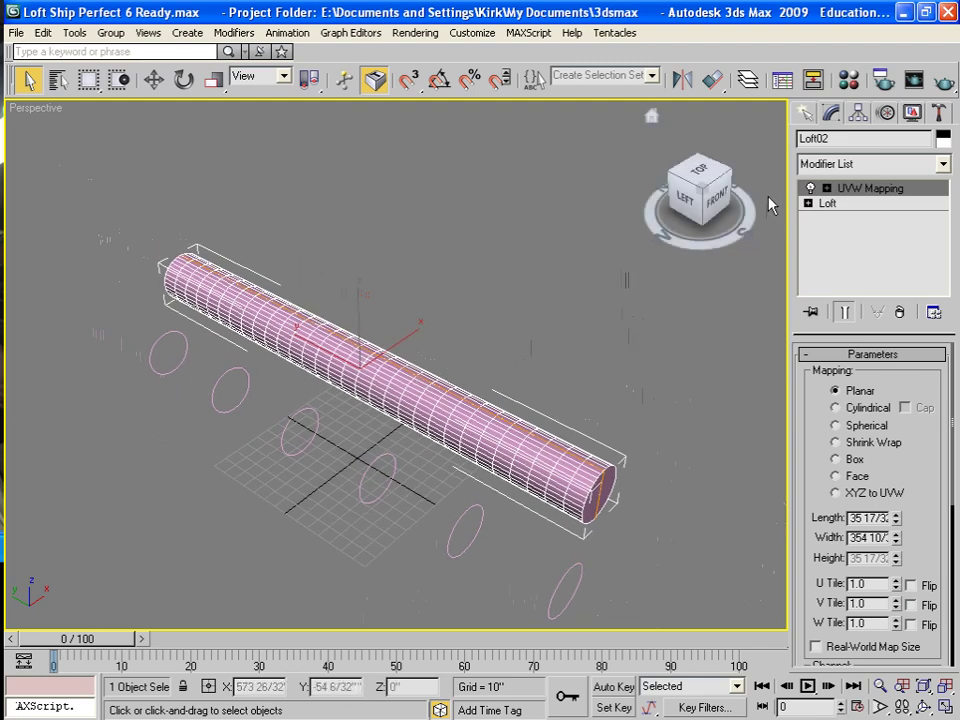
Assign the first sample material, 01 - Default, to the loft tube
left_click(848, 82)
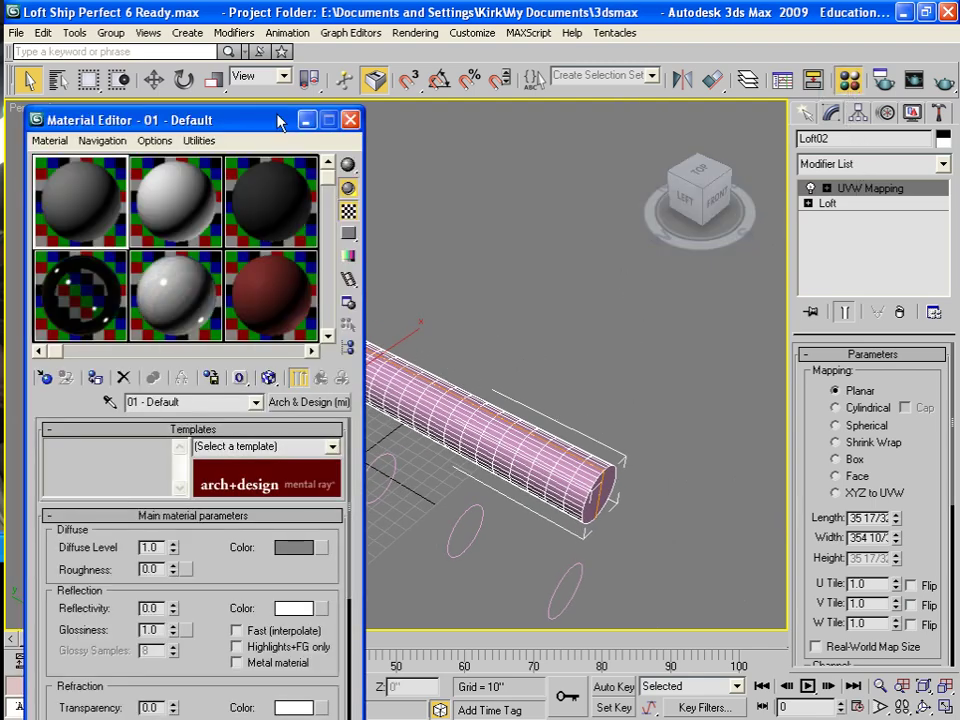
middle_click_drag(472, 270, 585, 288)
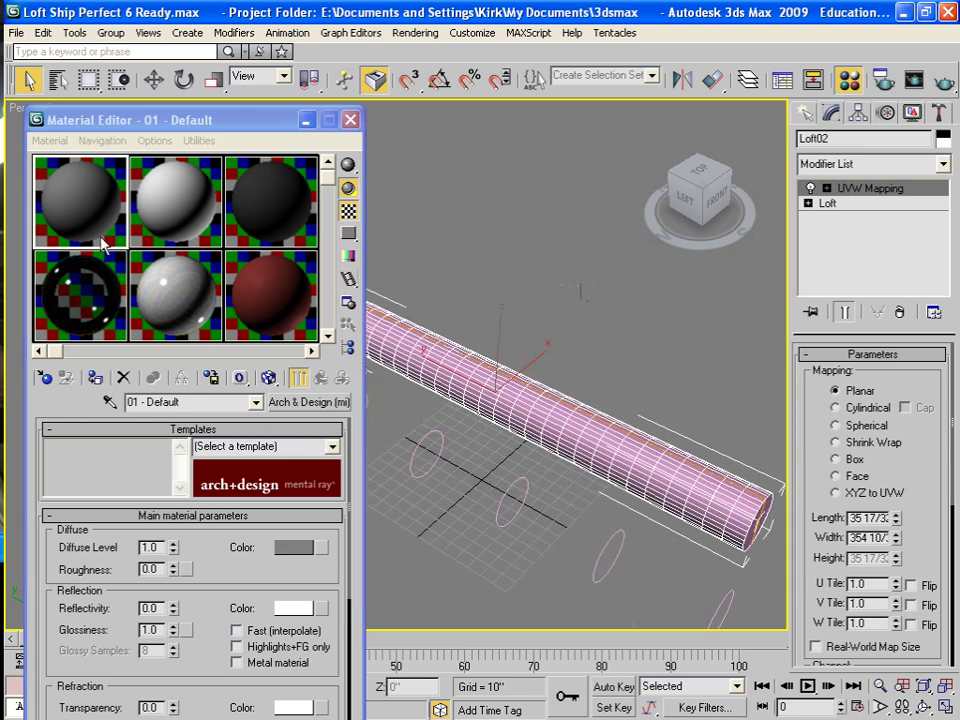
left_click_drag(70, 205, 410, 360)
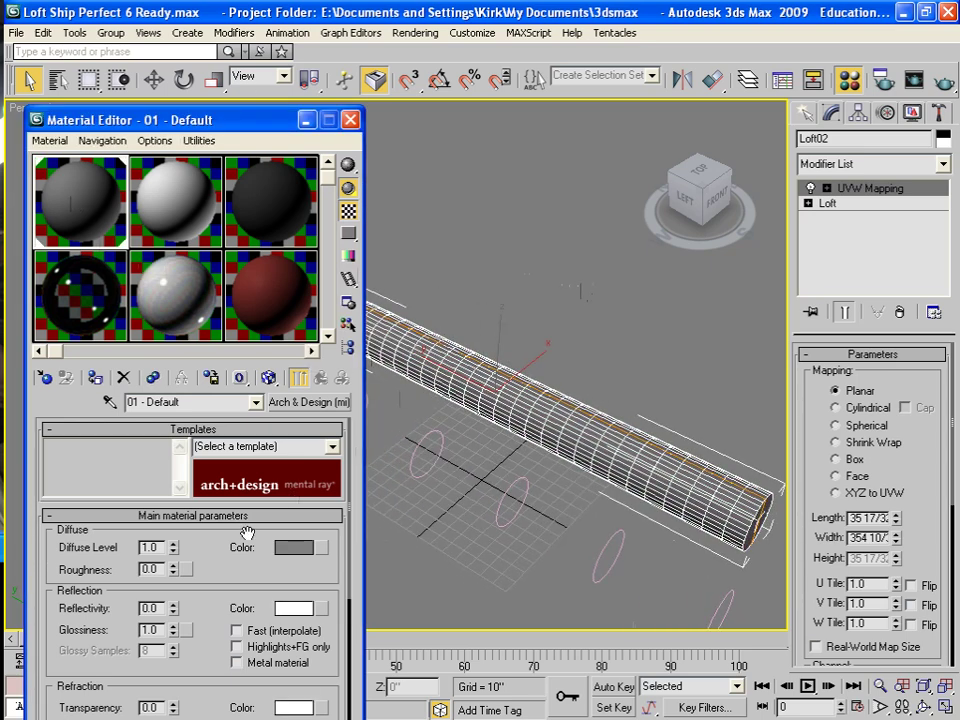
Make it a Standard material with the UV3Dtopic bitmap as its diffuse map
left_click(312, 404)
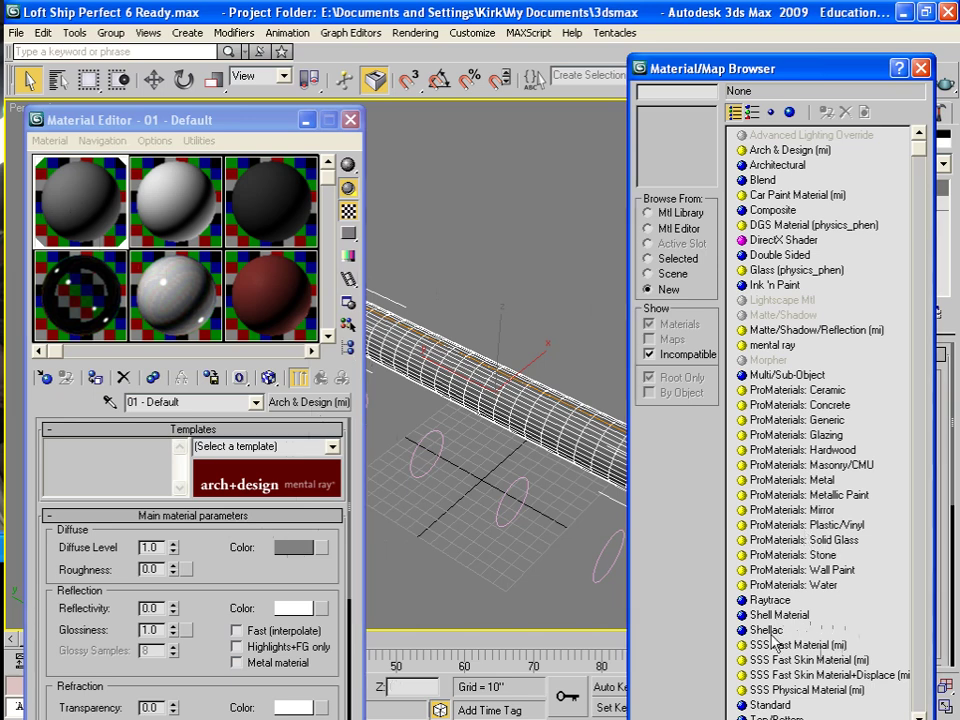
double_click(763, 705)
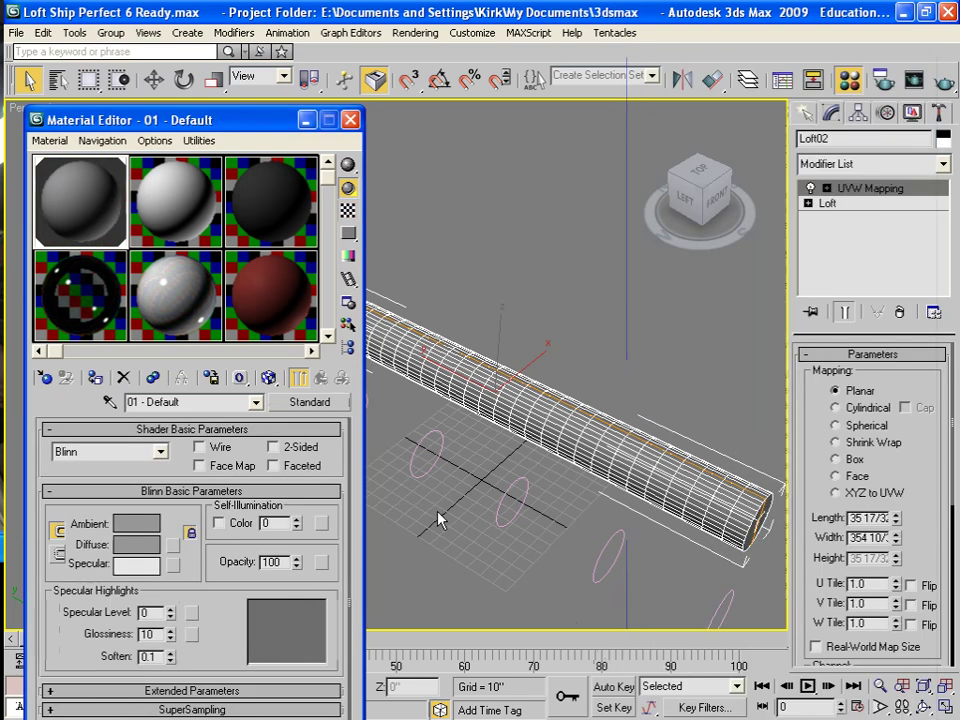
left_click(174, 547)
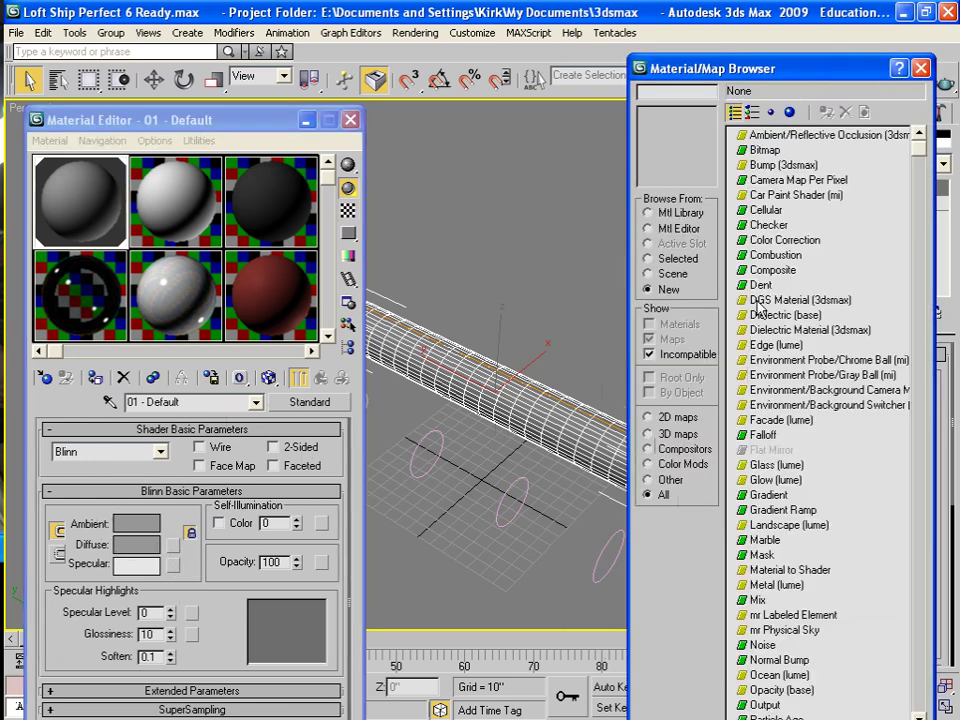
double_click(762, 150)
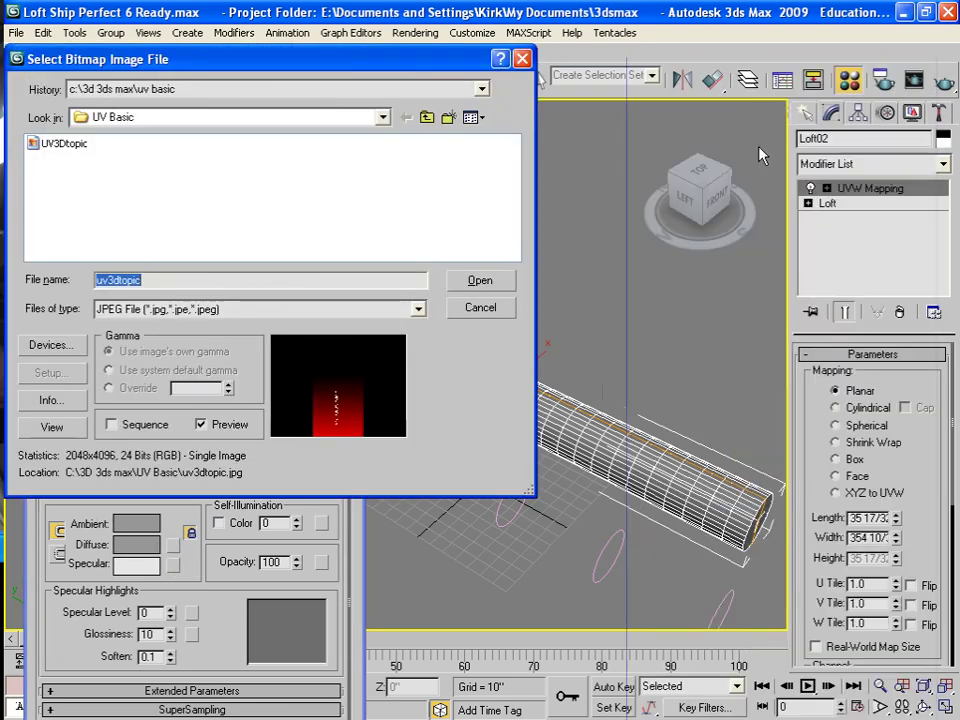
double_click(78, 149)
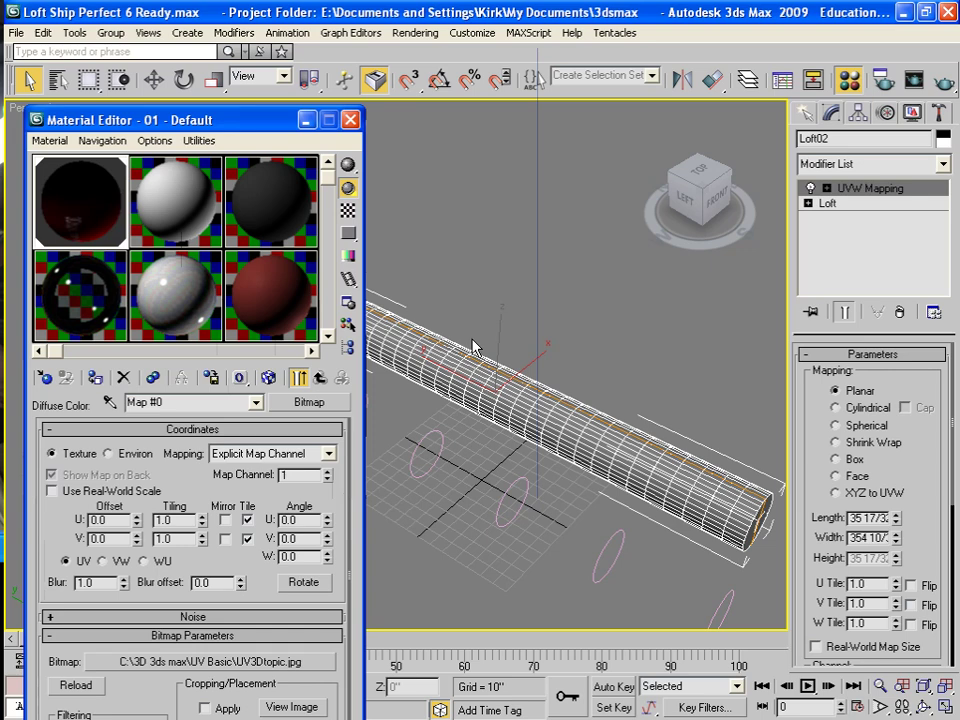
key("shift+q")
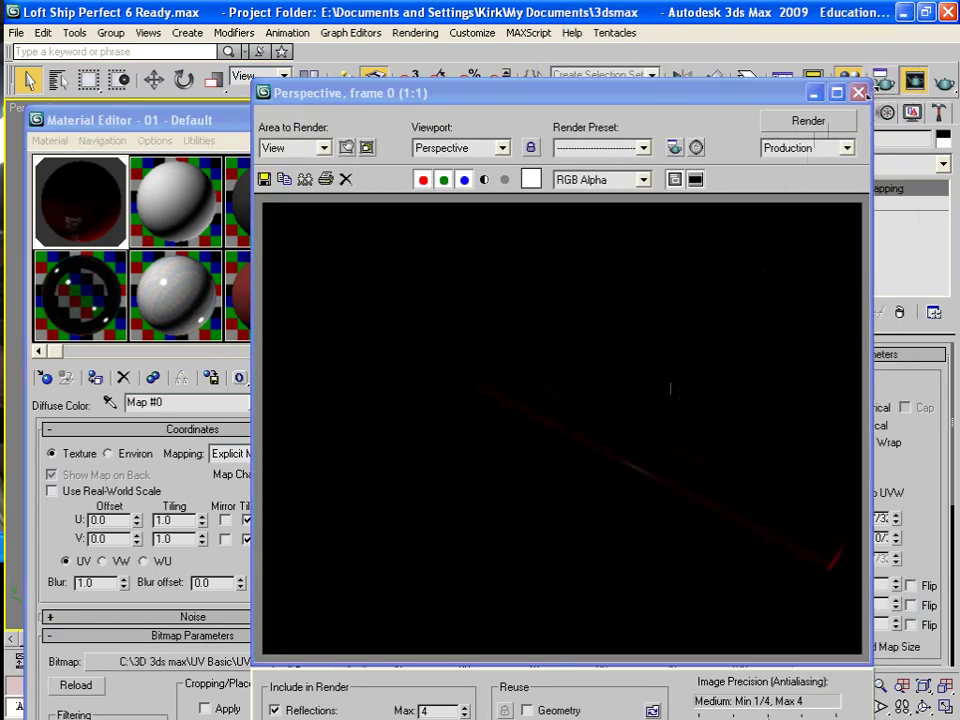
left_click(858, 92)
scroll(574, 446, "up", 5)
scroll(574, 446, "up", 3)
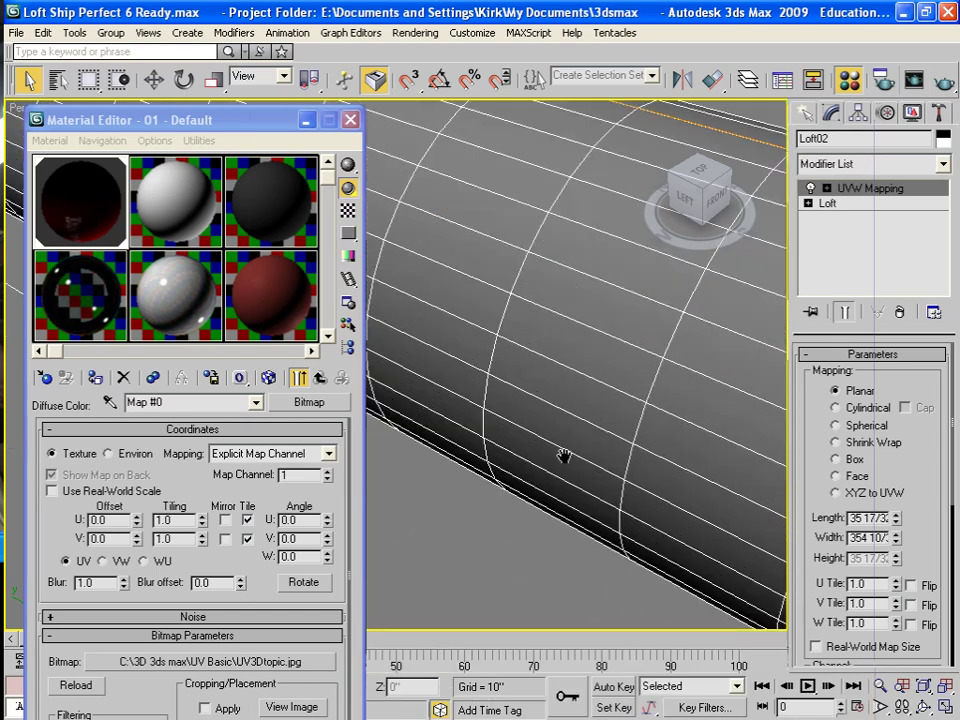
key("shift+q")
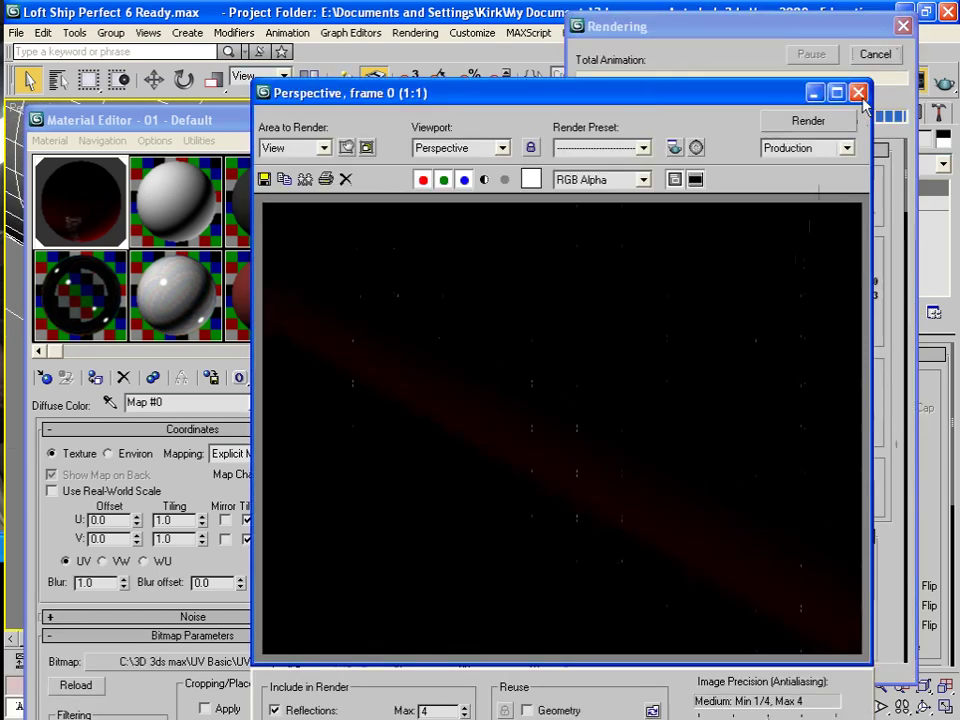
left_click(858, 92)
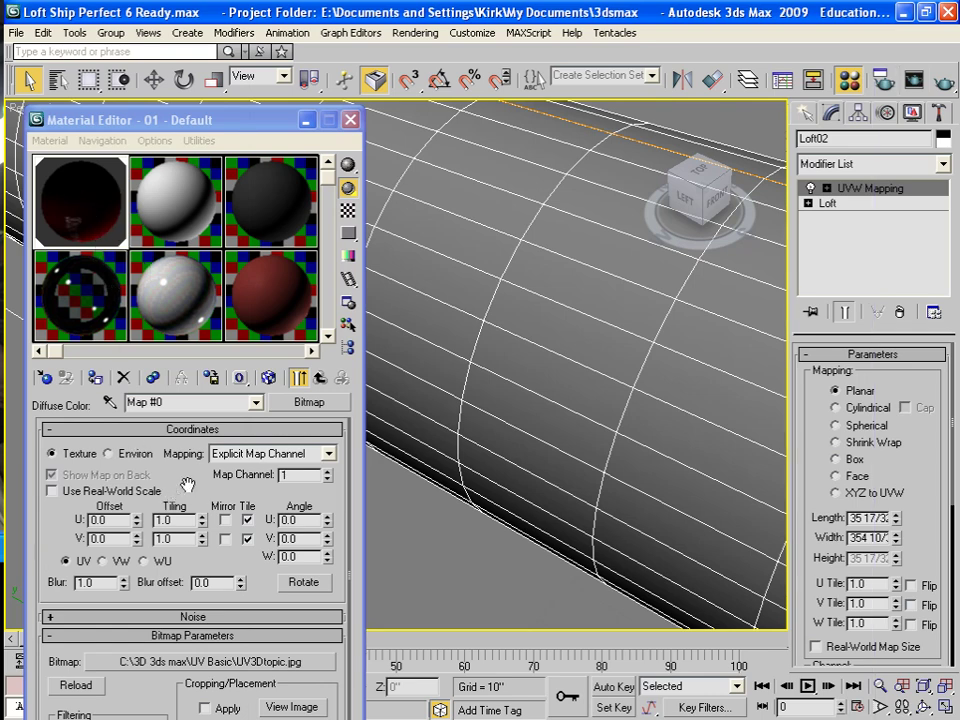
scroll(492, 350, "down", 10)
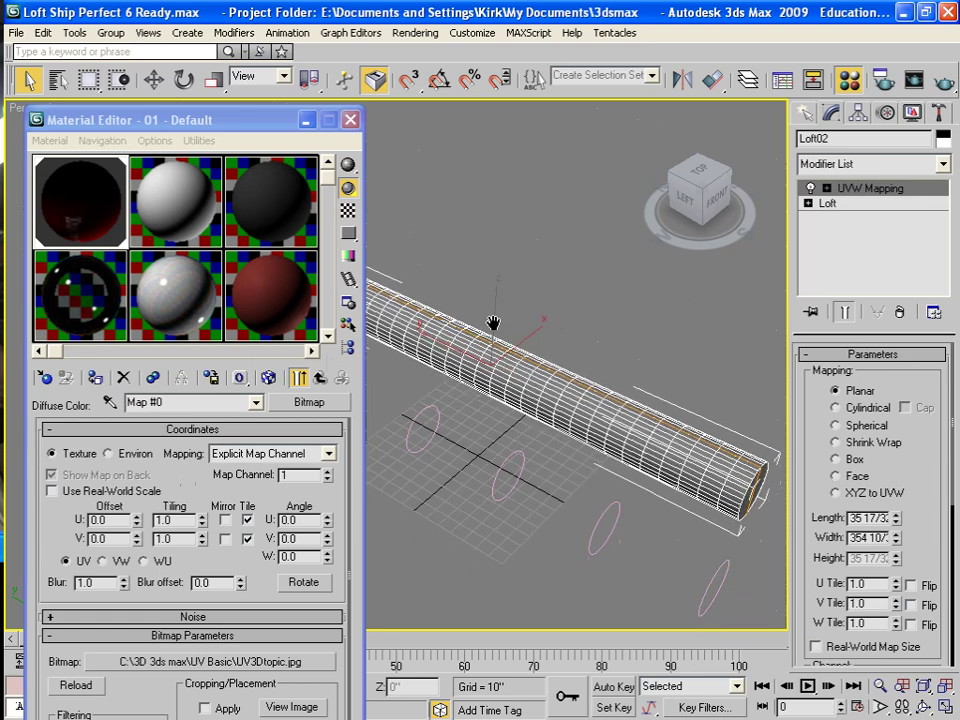
Set the UVW Mapping type to Cylindrical and test-render the tube, which now shows dark red
left_click(826, 188)
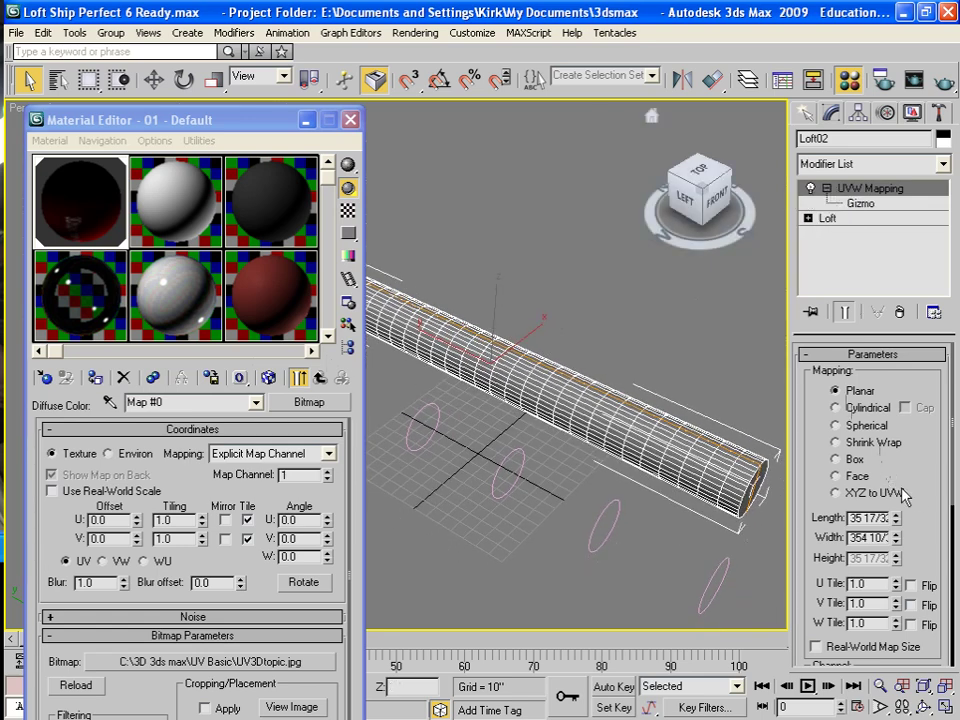
left_click(836, 409)
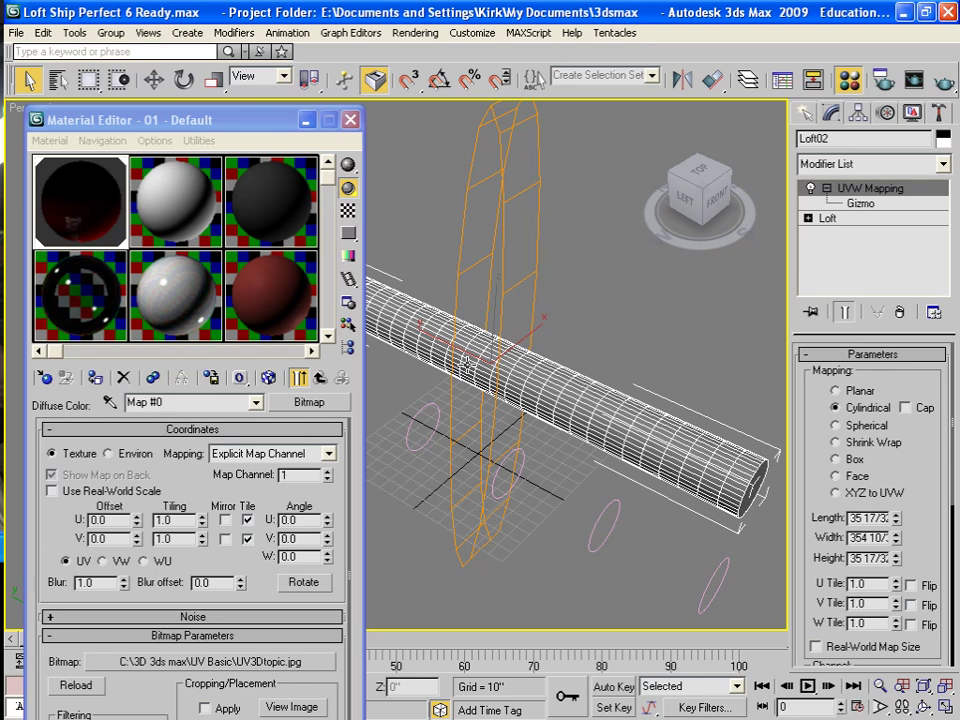
key("shift+q")
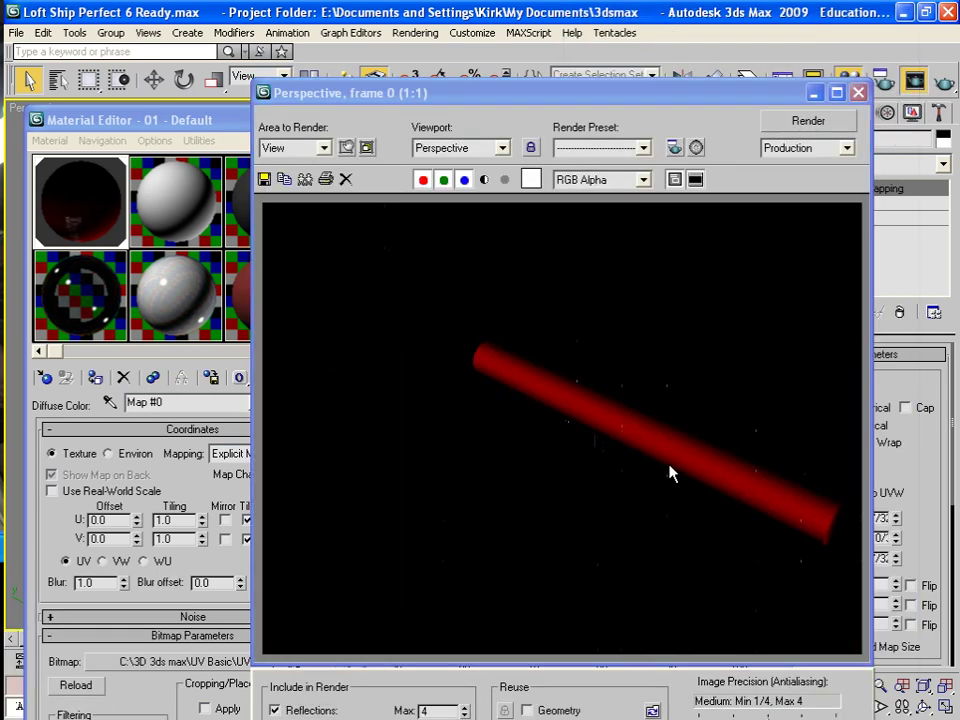
left_click(858, 92)
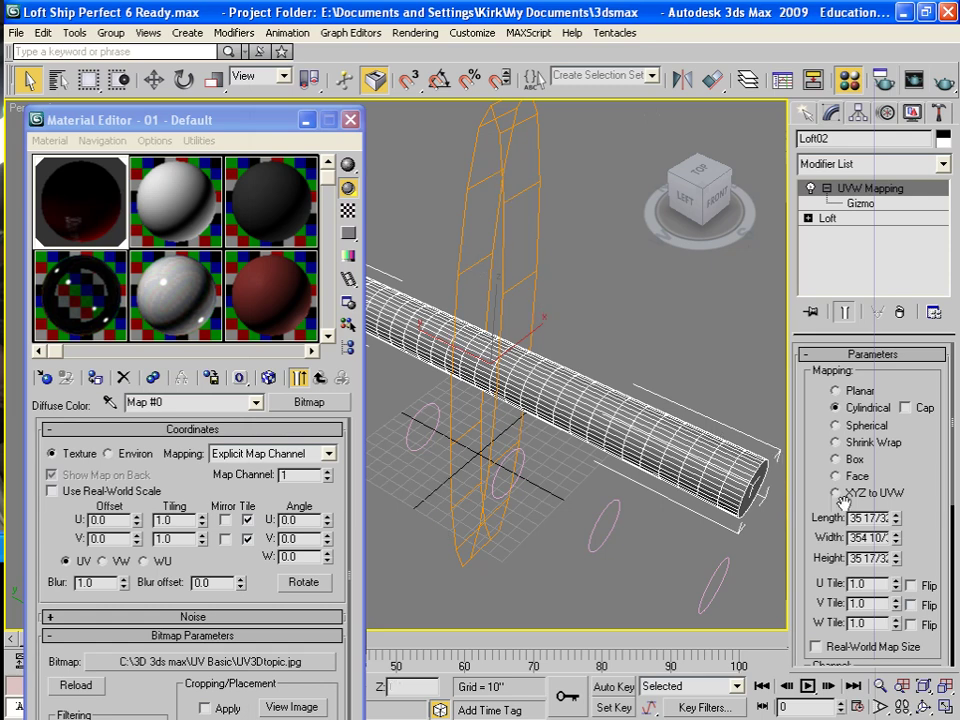
Try X and Y alignment, leave the cylindrical gizmo on Y, and fit it around the tube
left_click_drag(902, 501, 884, 374)
scroll(884, 374, "down", 2)
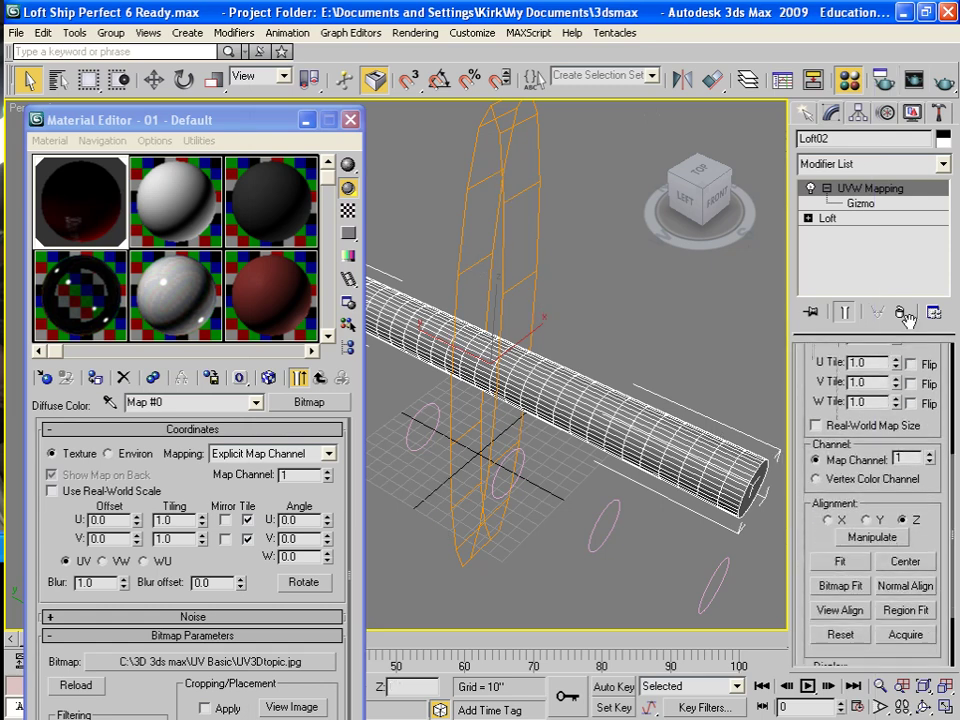
left_click_drag(915, 540, 919, 507)
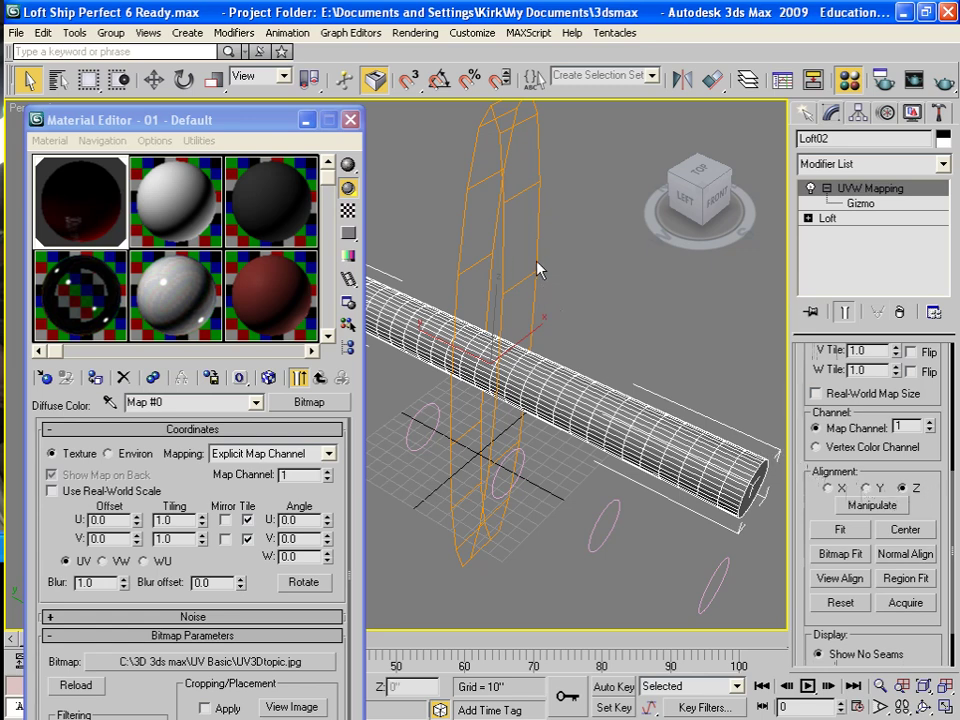
left_click(866, 488)
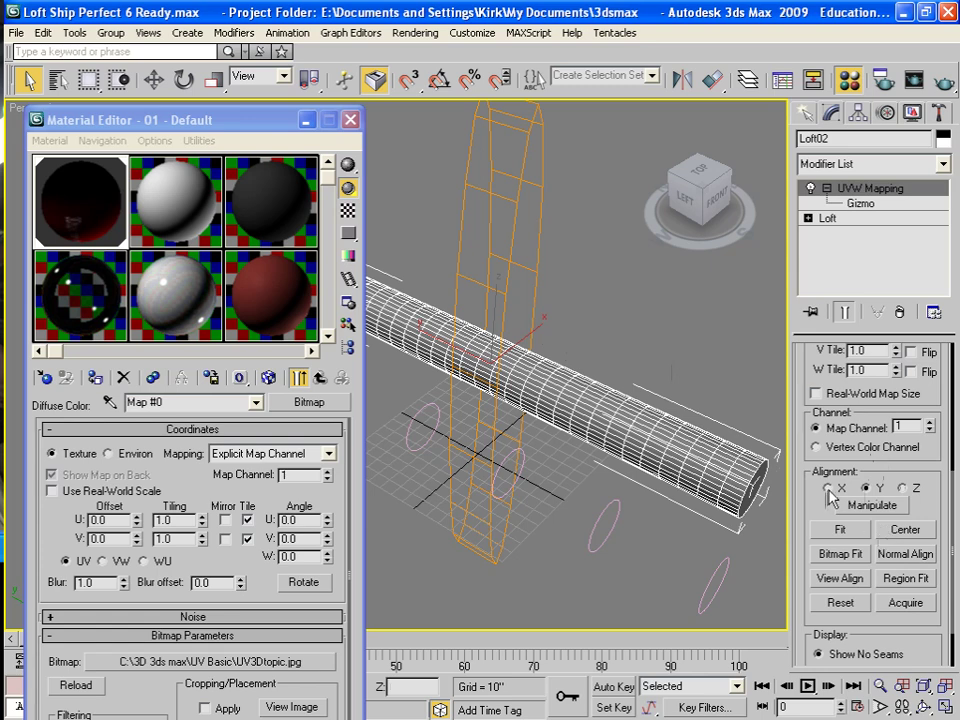
left_click(827, 489)
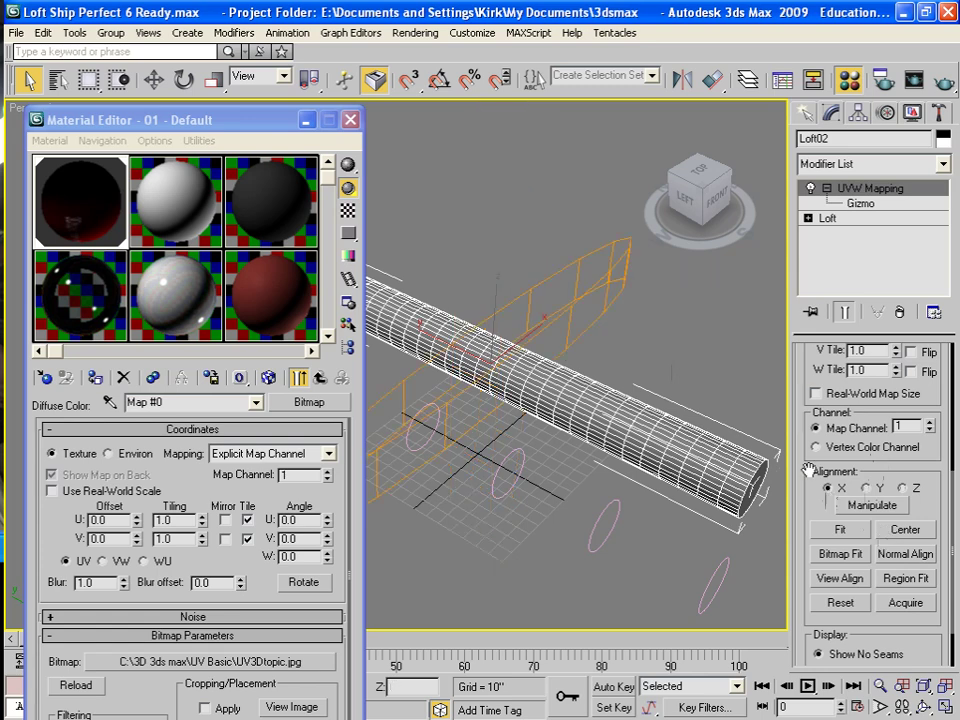
left_click(866, 489)
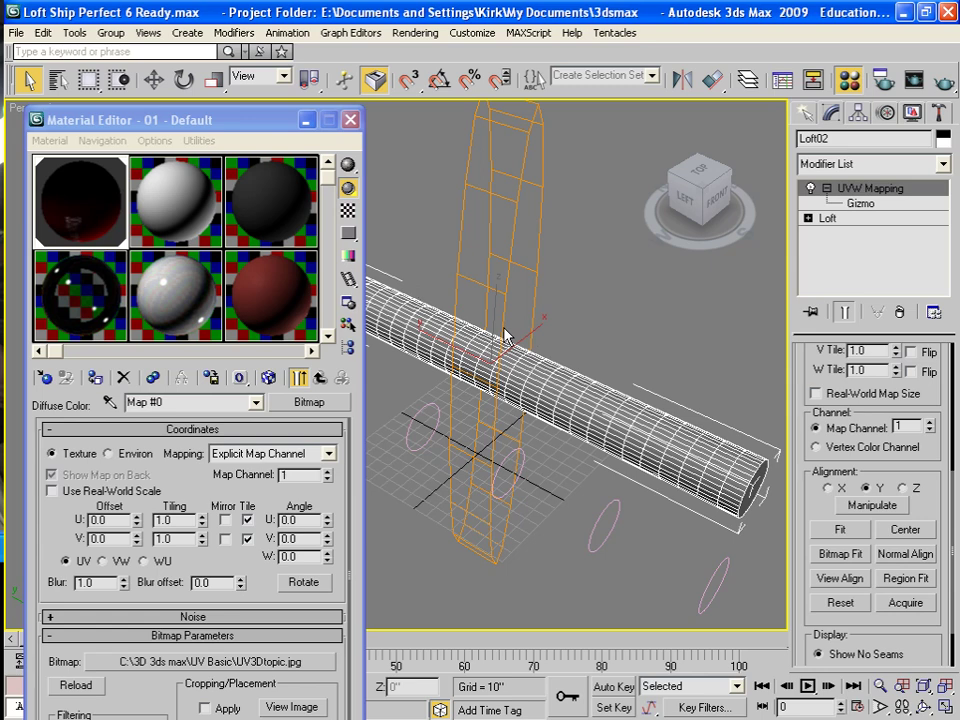
left_click(838, 530)
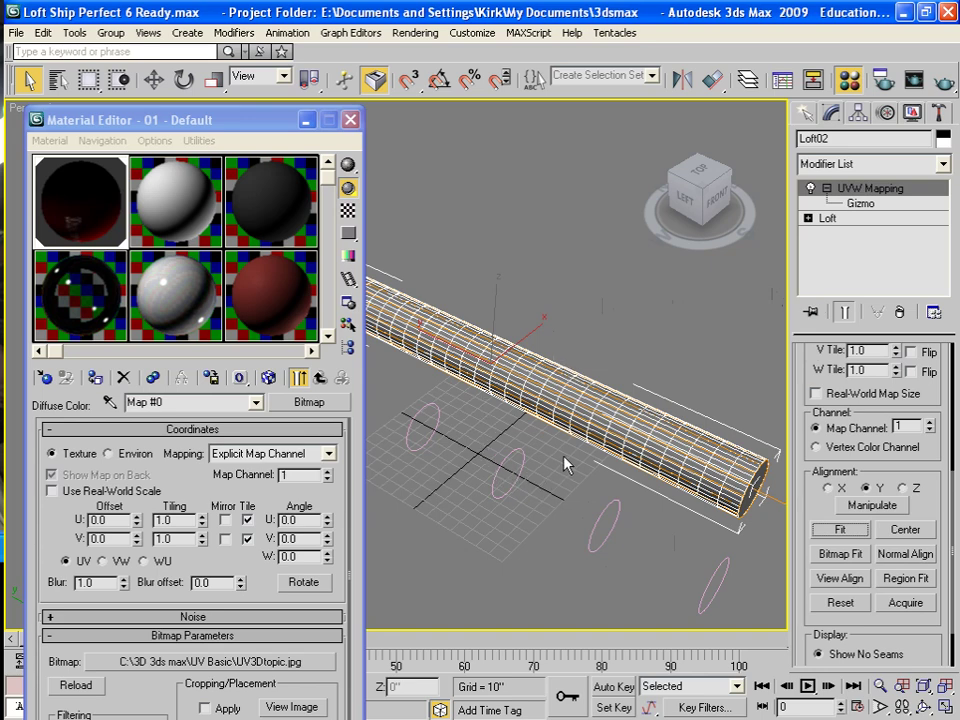
middle_click_drag(565, 465, 569, 459)
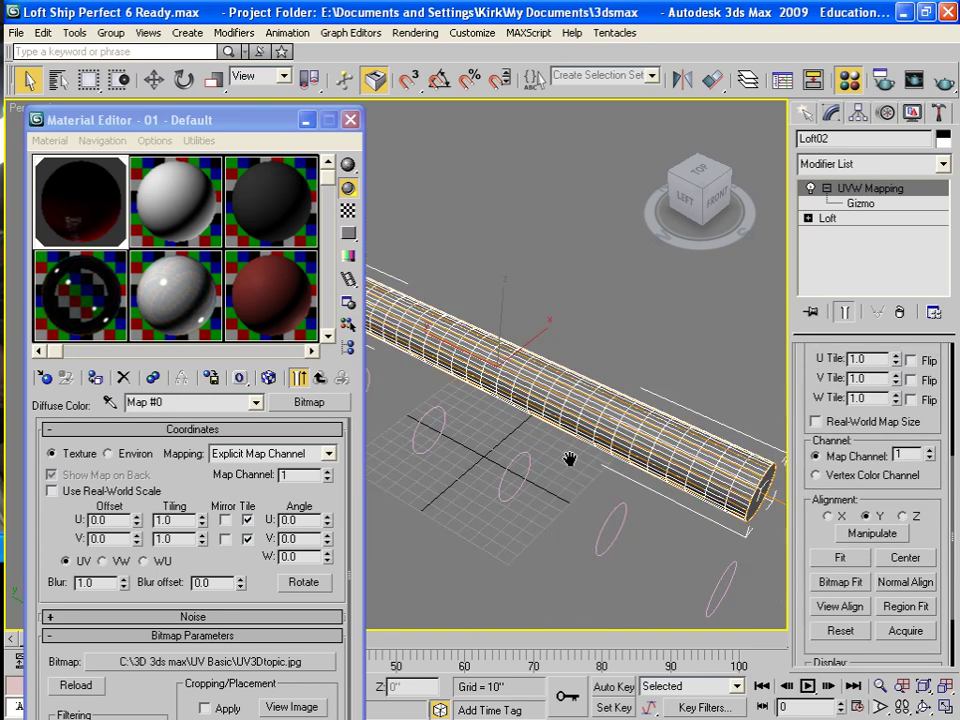
key("shift+q")
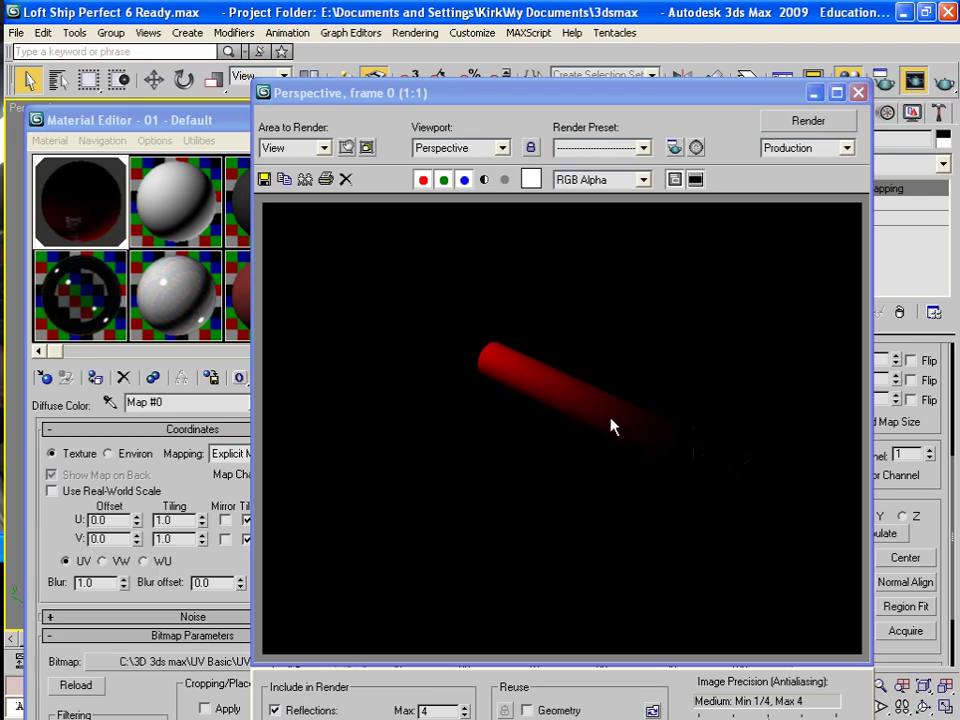
left_click(858, 93)
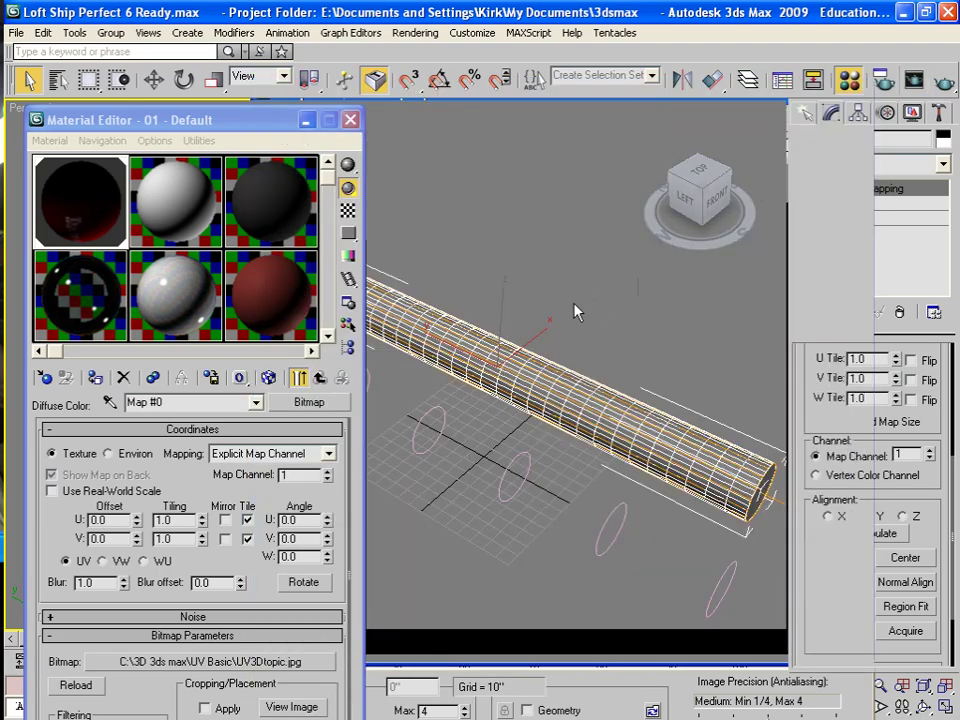
middle_click_drag(574, 311, 574, 338)
scroll(680, 390, "up", 2)
key("shift+q")
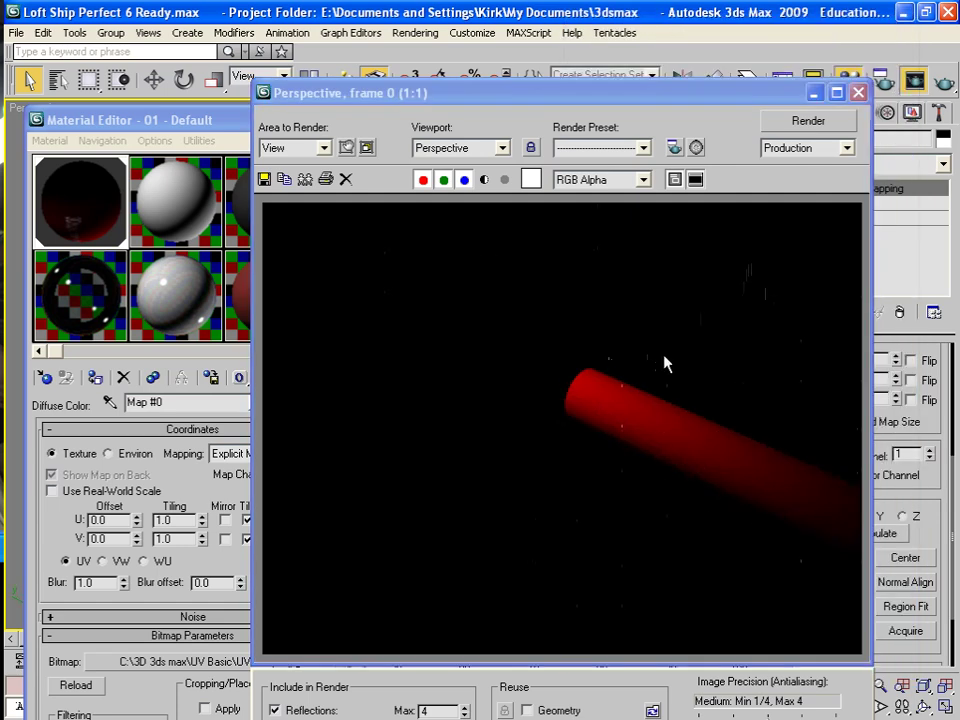
left_click(858, 93)
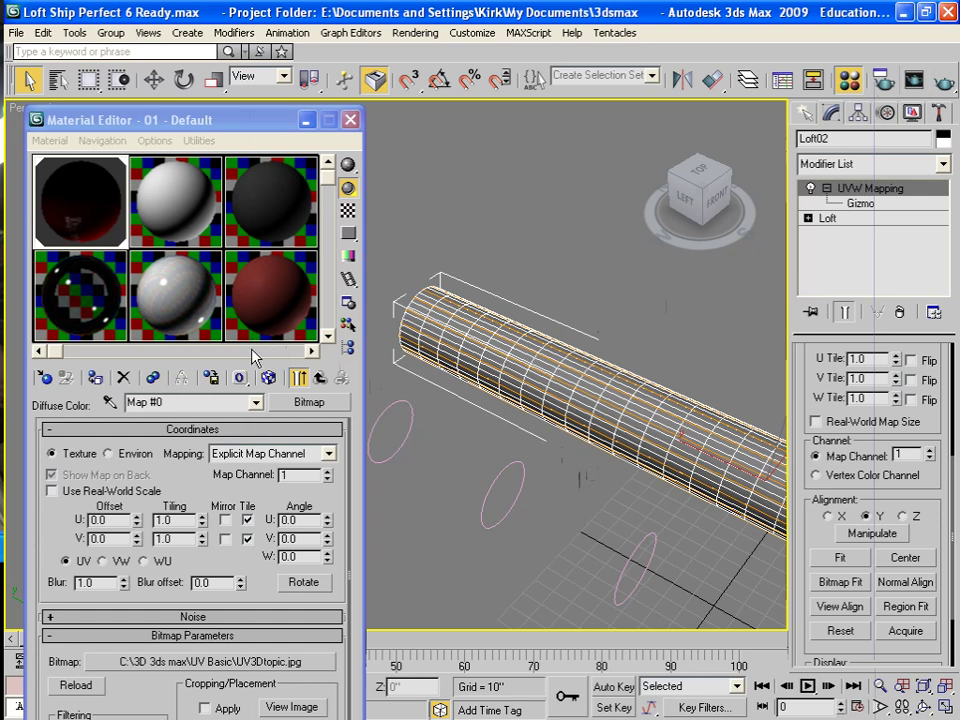
Turn on Show Standard Map in Viewport so the bitmap appears on the cylinder
scroll(261, 548, "down", 1)
scroll(261, 548, "down", 1)
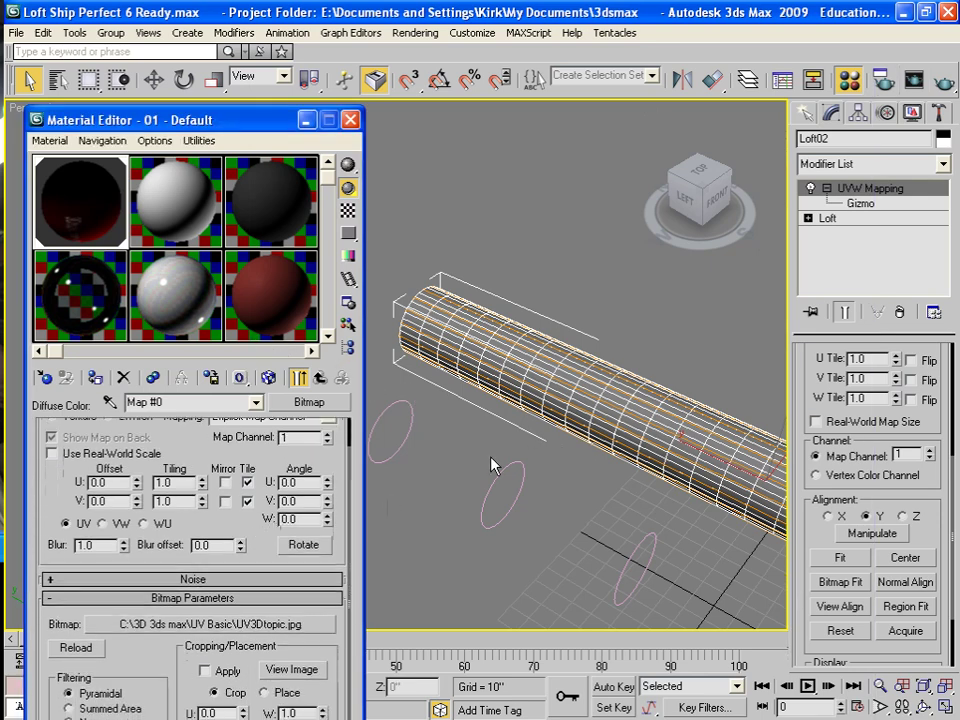
scroll(264, 436, "down", 3)
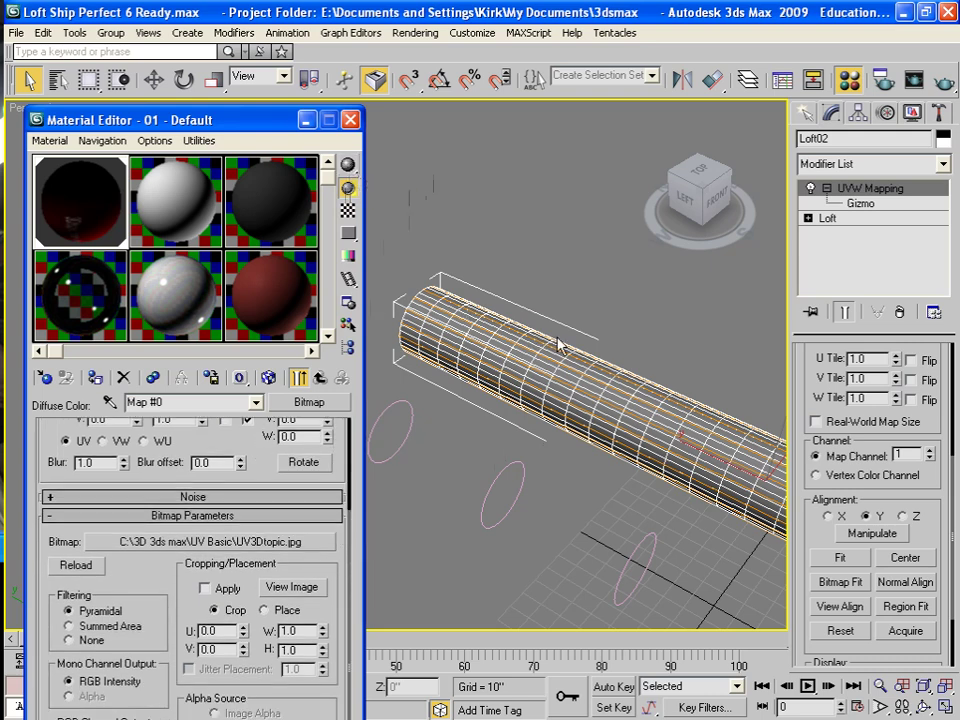
left_click(268, 378)
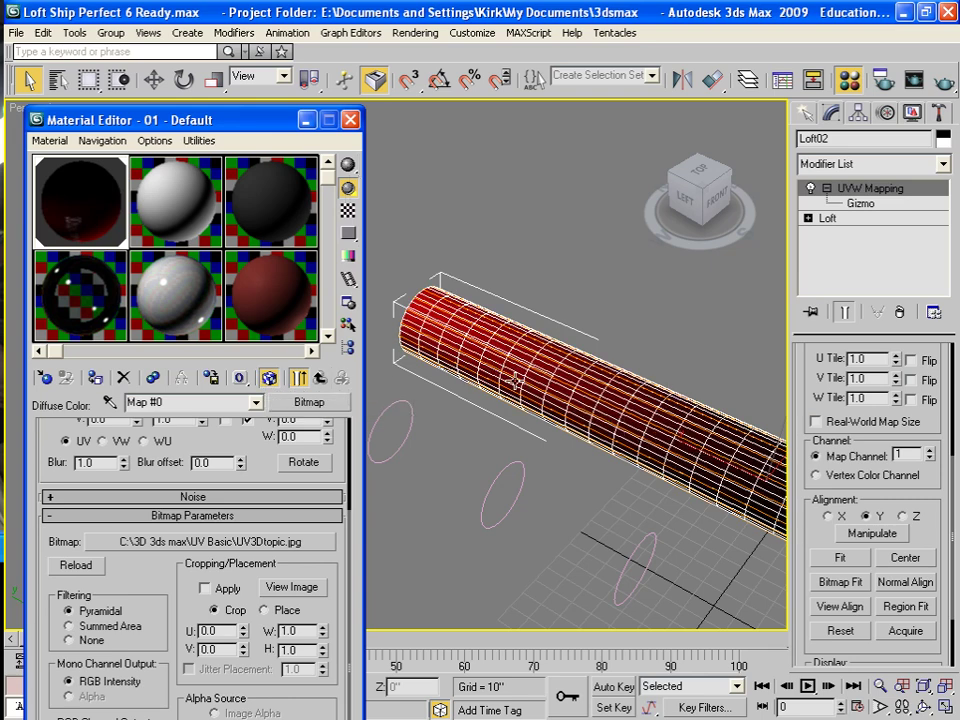
middle_click_drag(492, 315, 590, 360)
Compare X and Y alignment, keep Y, and test-render the red-to-black tube
scroll(590, 360, "up", 3)
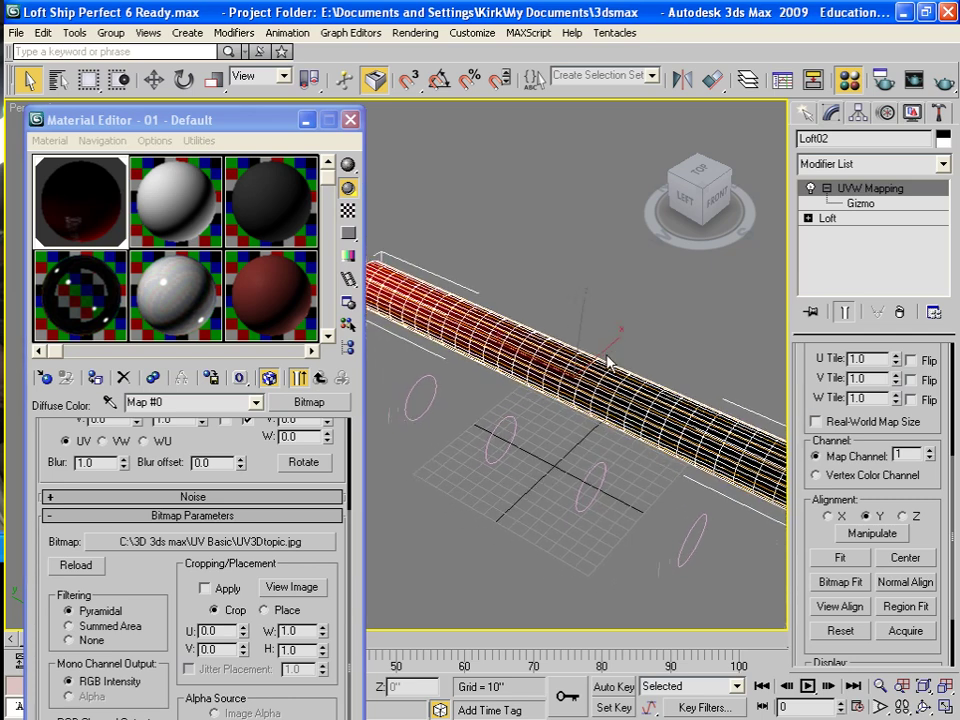
left_click(827, 517)
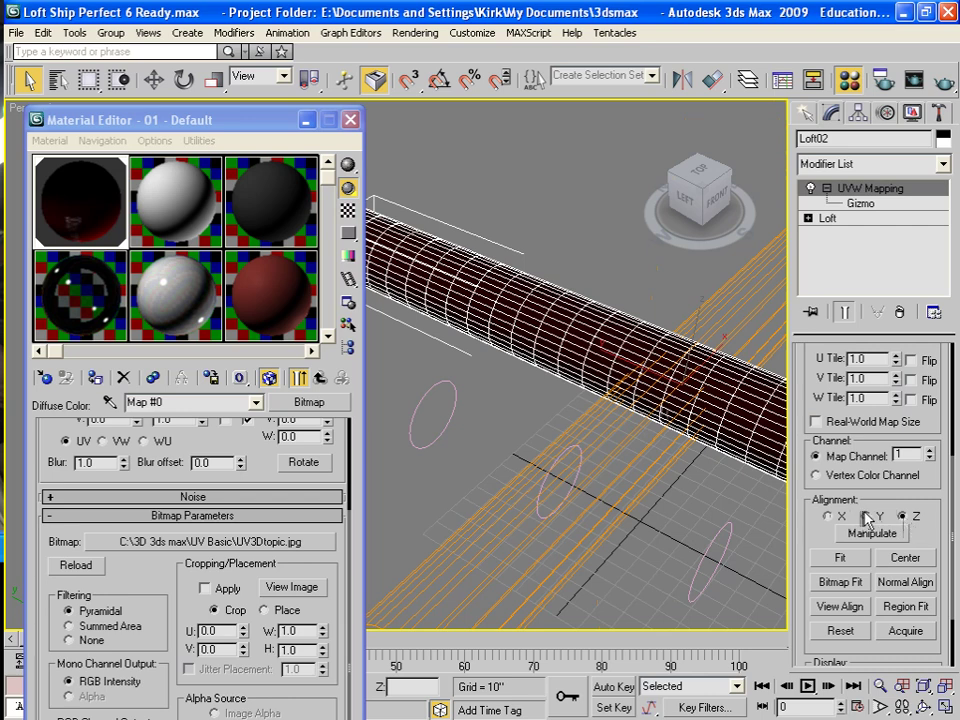
left_click(866, 516)
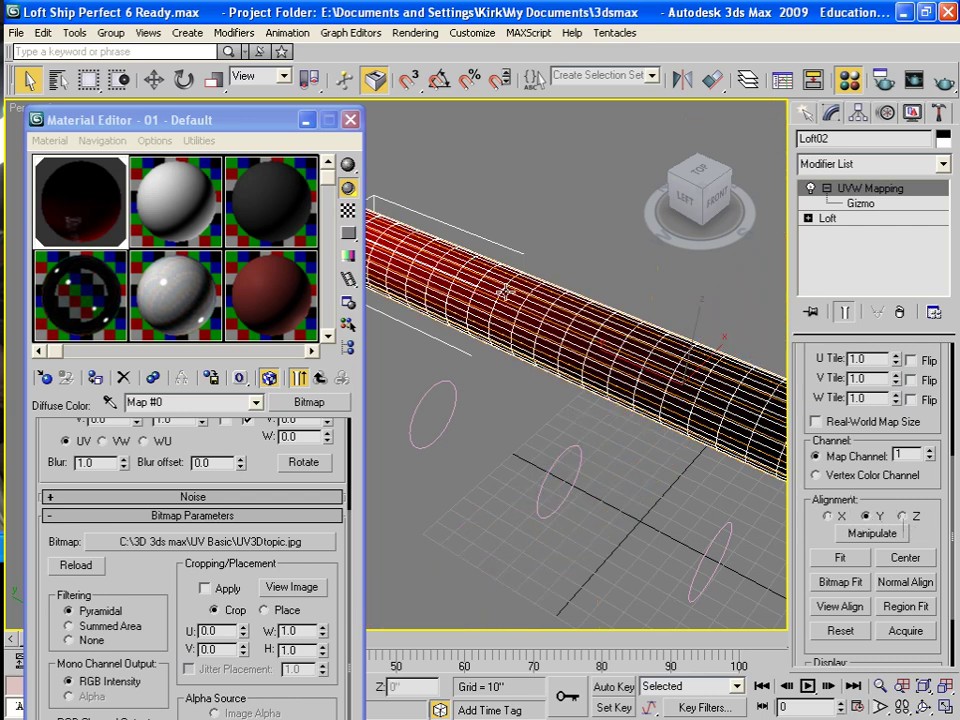
key("shift+q")
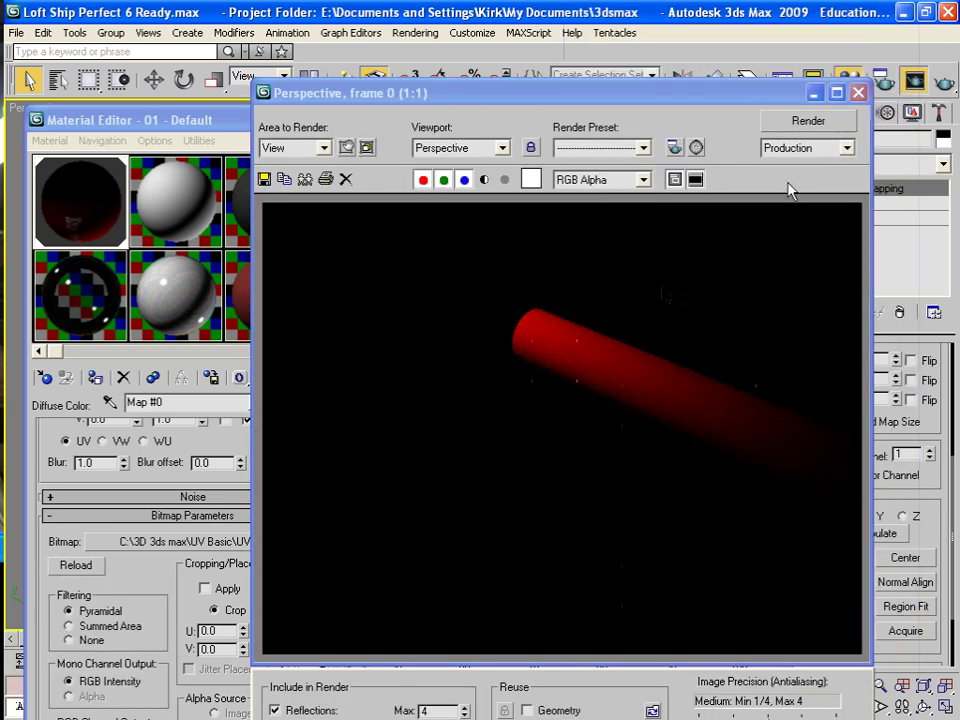
left_click(858, 93)
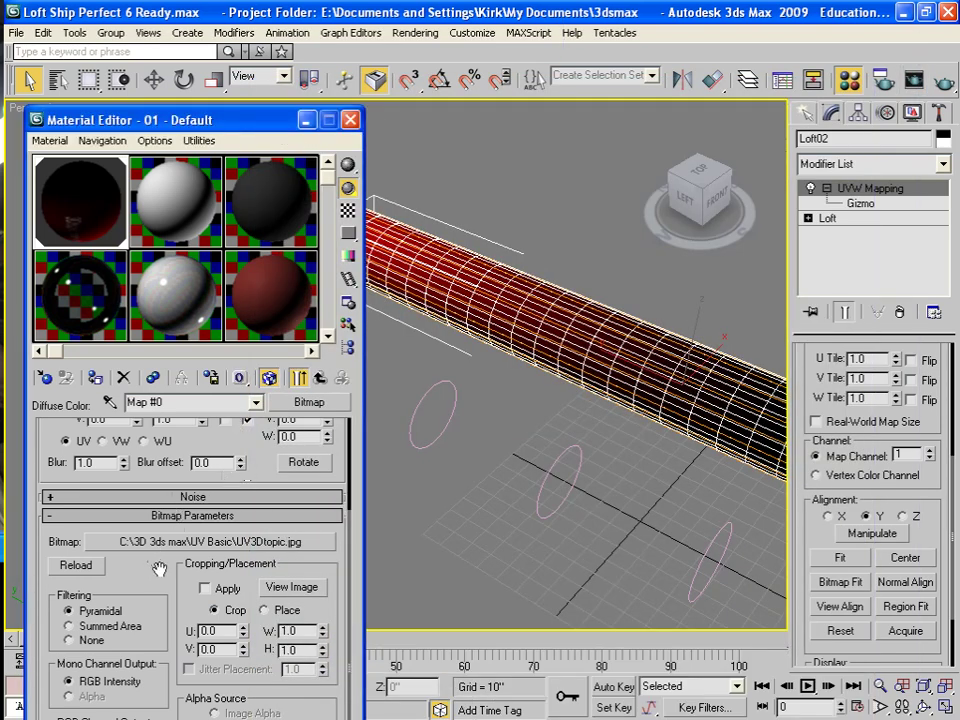
Raise the bitmap's U Offset to slide the texture around the cylinder and test-render
scroll(159, 571, "up", 3)
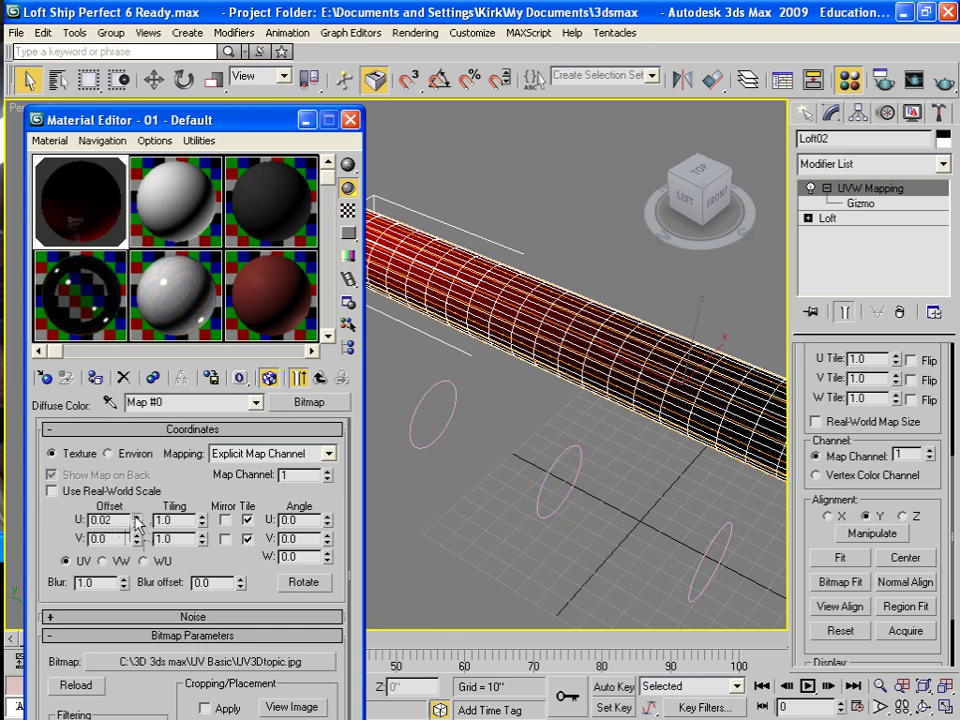
left_click_drag(137, 521, 138, 355)
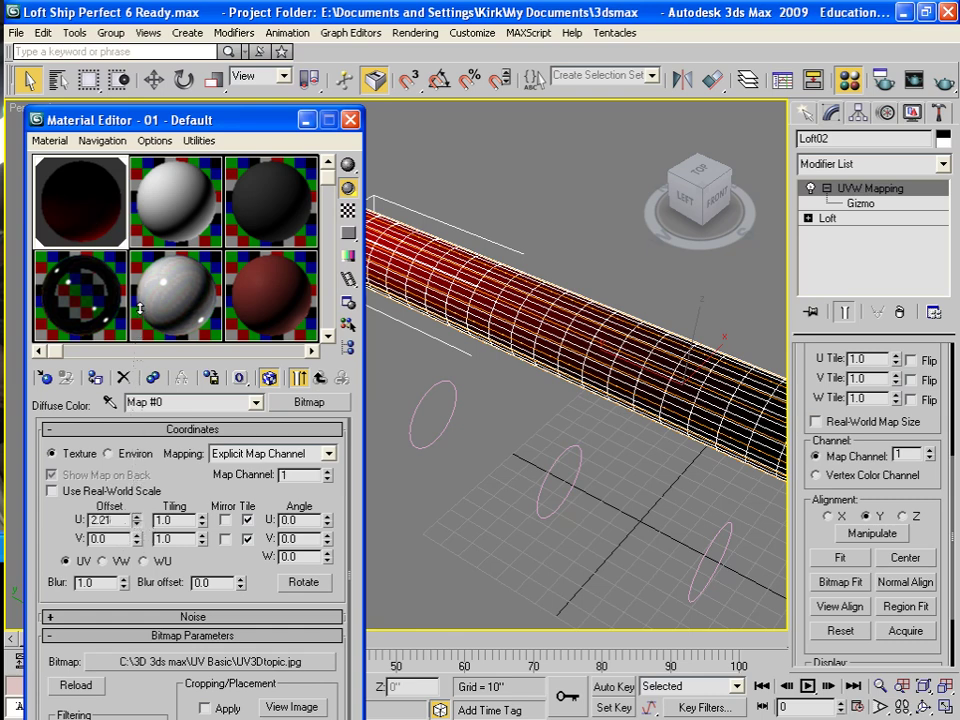
left_click_drag(139, 309, 129, 245)
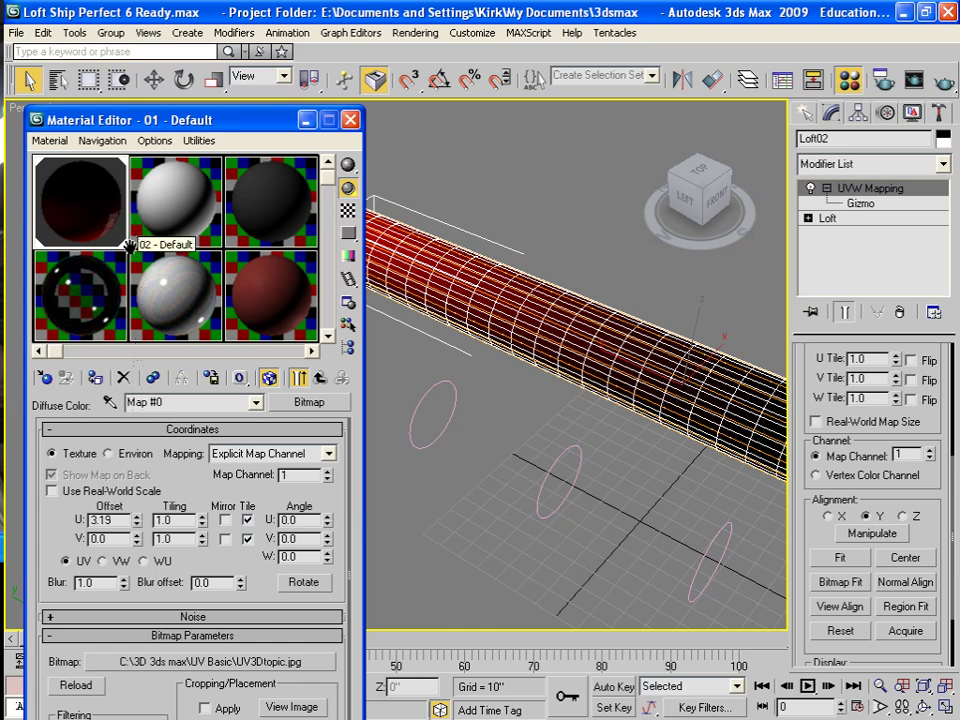
key("shift+q")
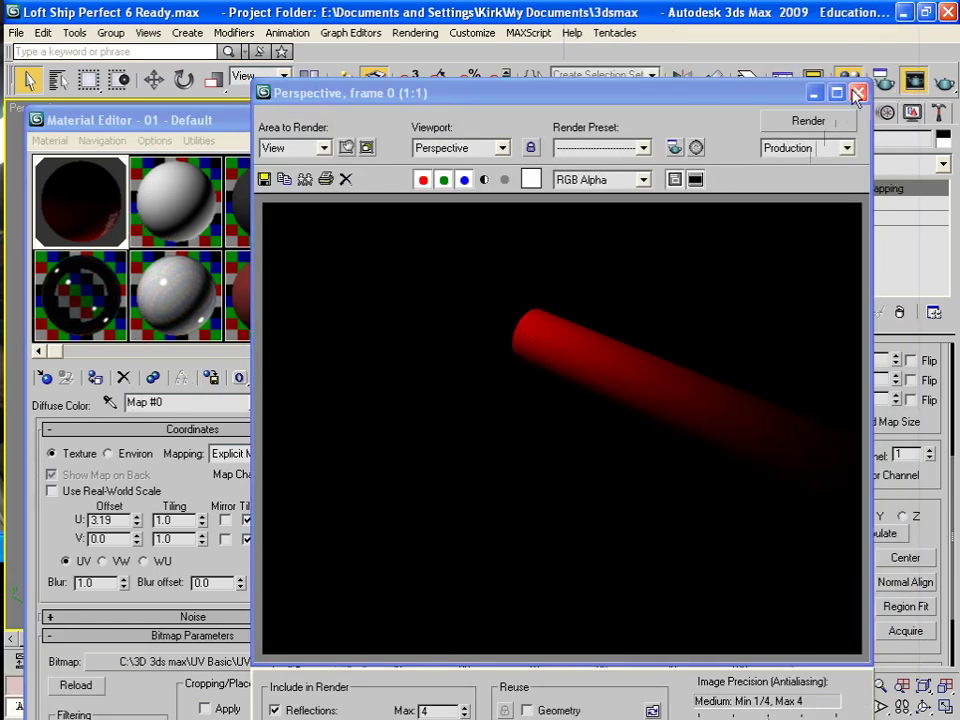
left_click(857, 94)
Reset U Offset to 0, raise the V Offset, and test-render again
left_click_drag(122, 521, 72, 512)
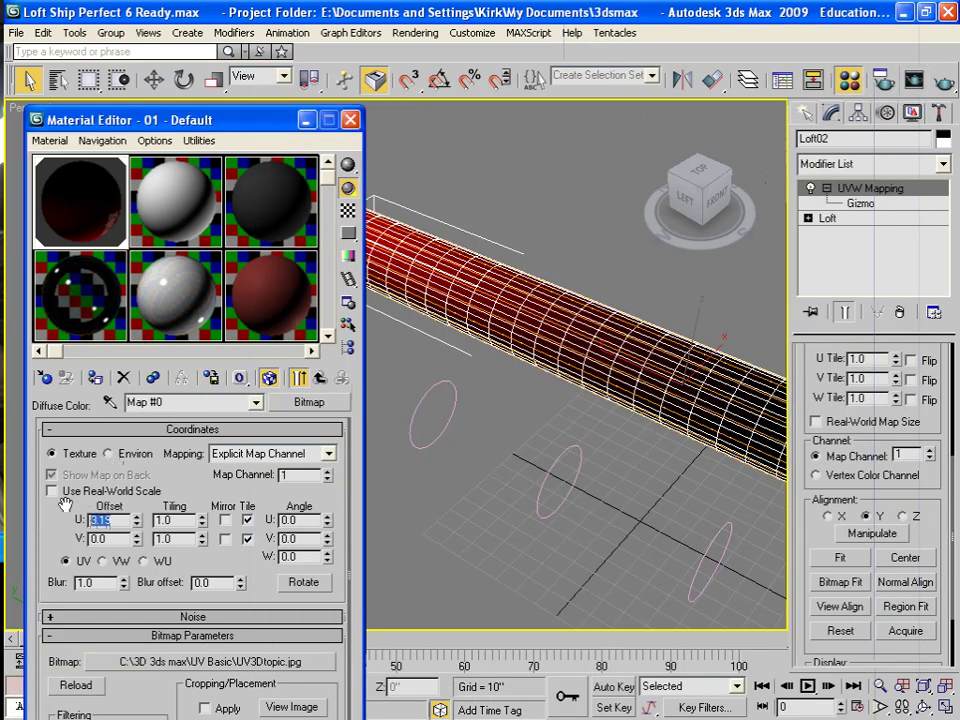
type("0")
key("Return")
left_click_drag(137, 540, 135, 505)
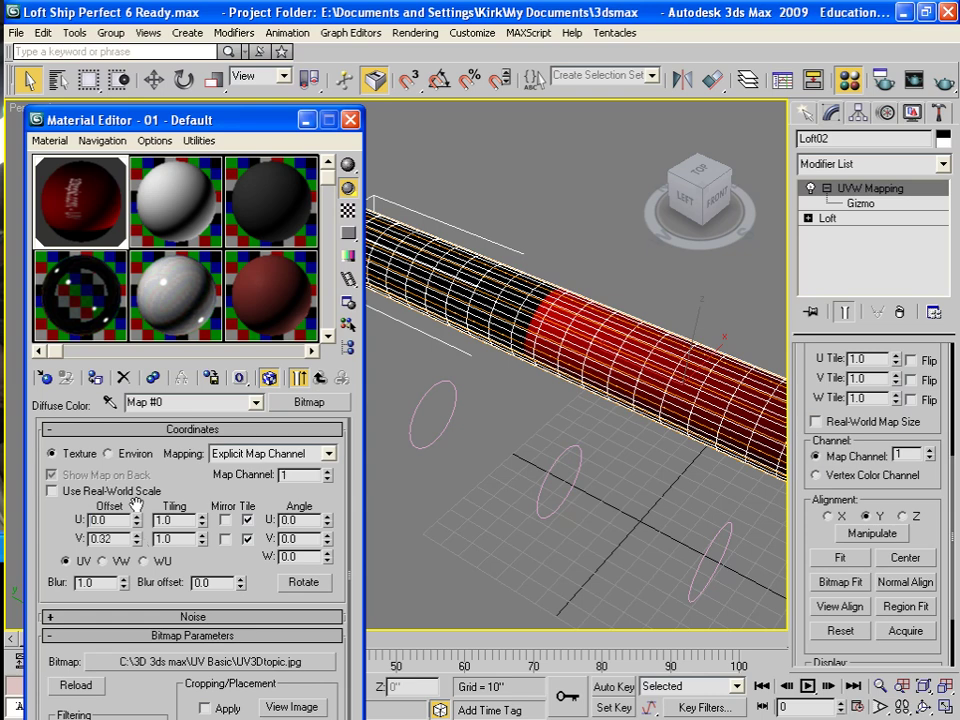
key("shift+q")
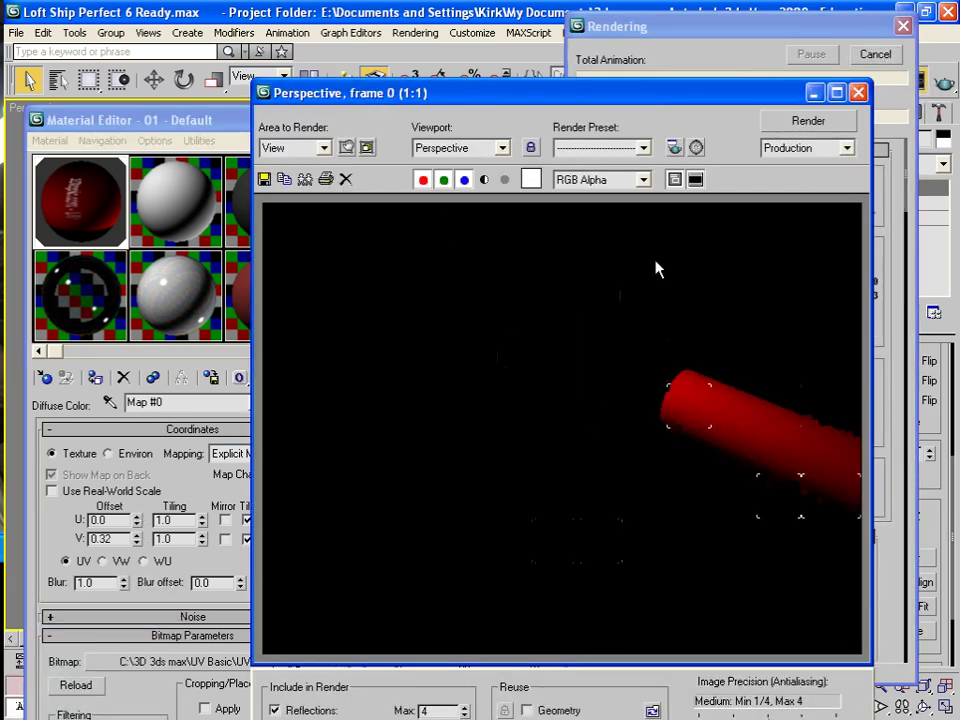
left_click(858, 92)
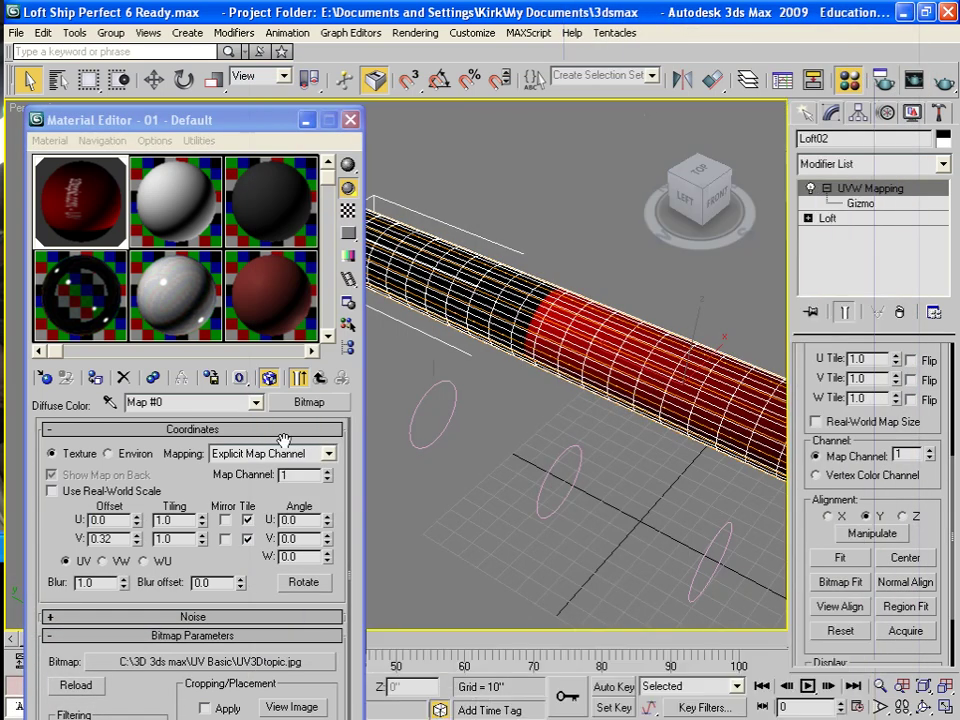
Set V Offset to 0.0 and nudge U Offset up to 0.66 so the text faces the view
left_click_drag(137, 548, 143, 28)
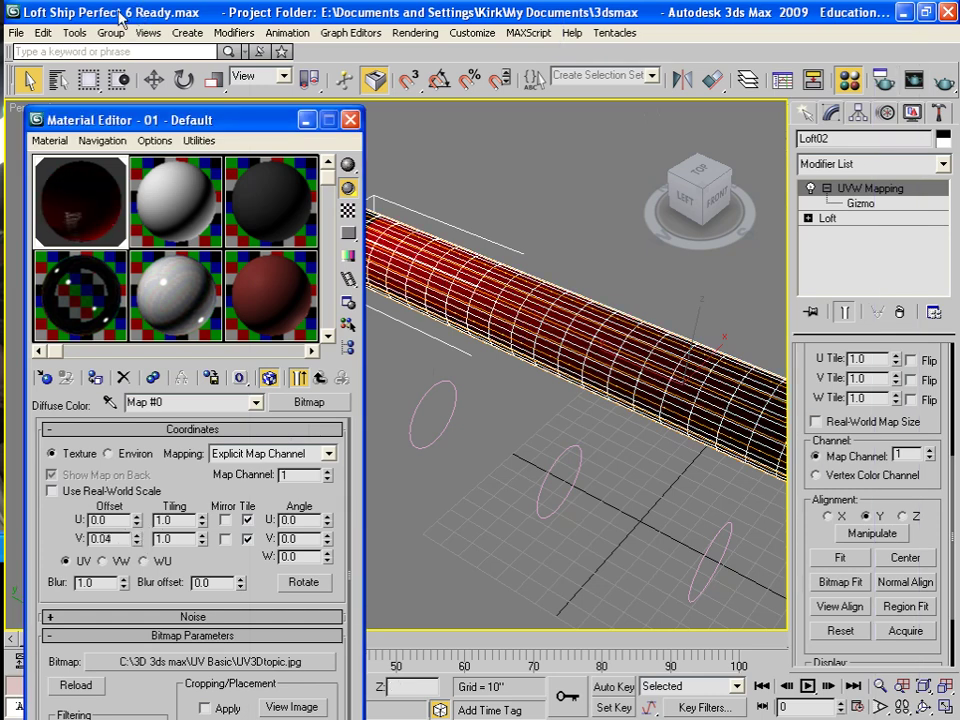
double_click(110, 538)
type("0")
key("Return")
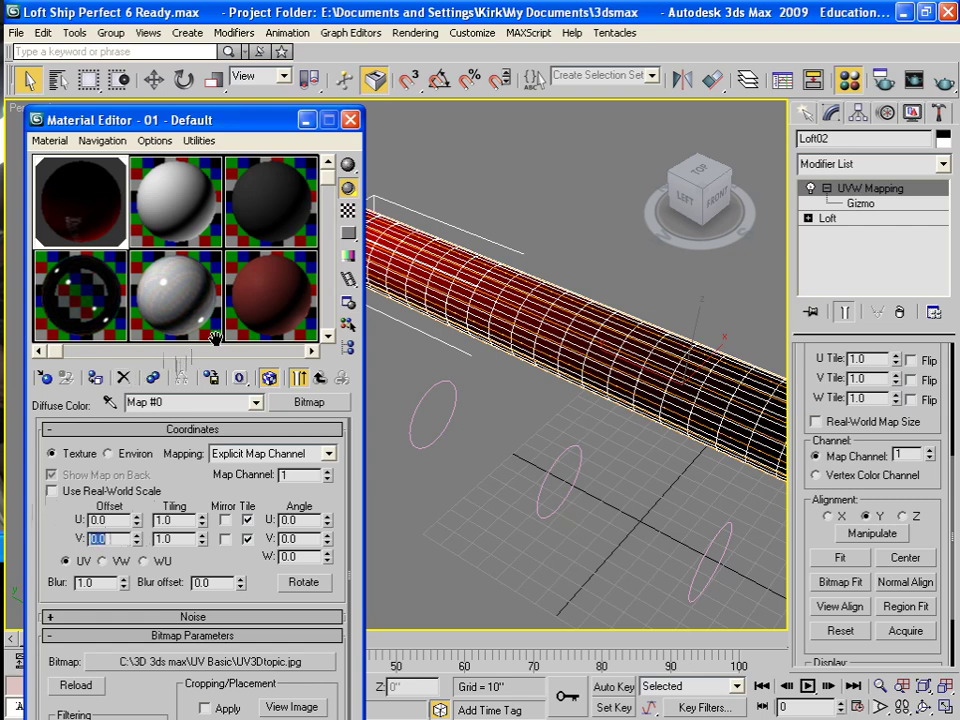
left_click(136, 516)
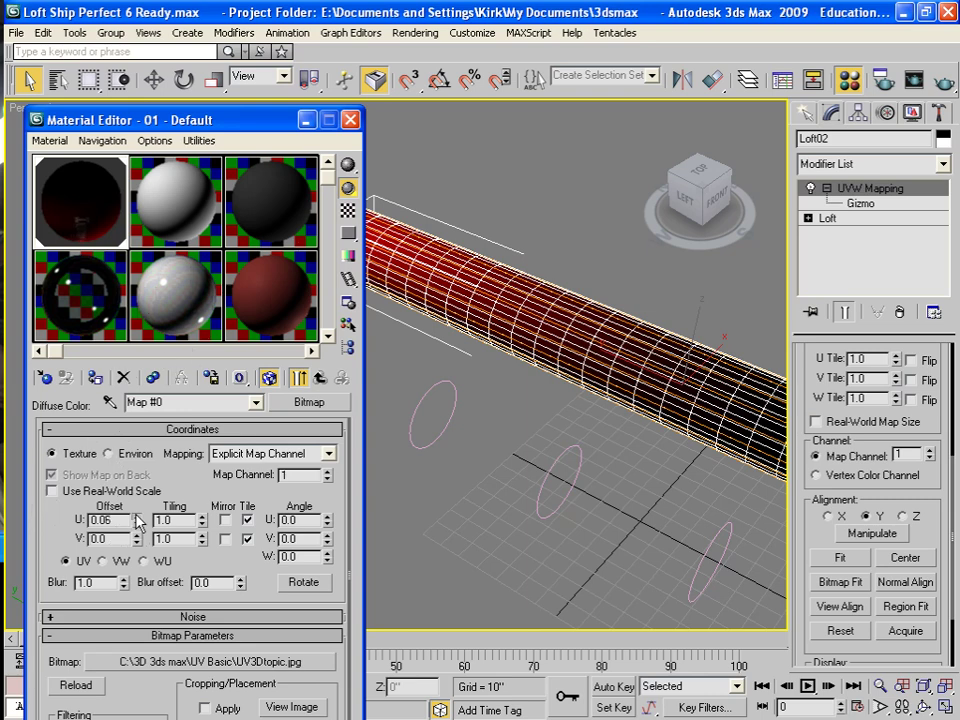
left_click(136, 516)
left_click(137, 517)
left_click_drag(137, 520, 140, 476)
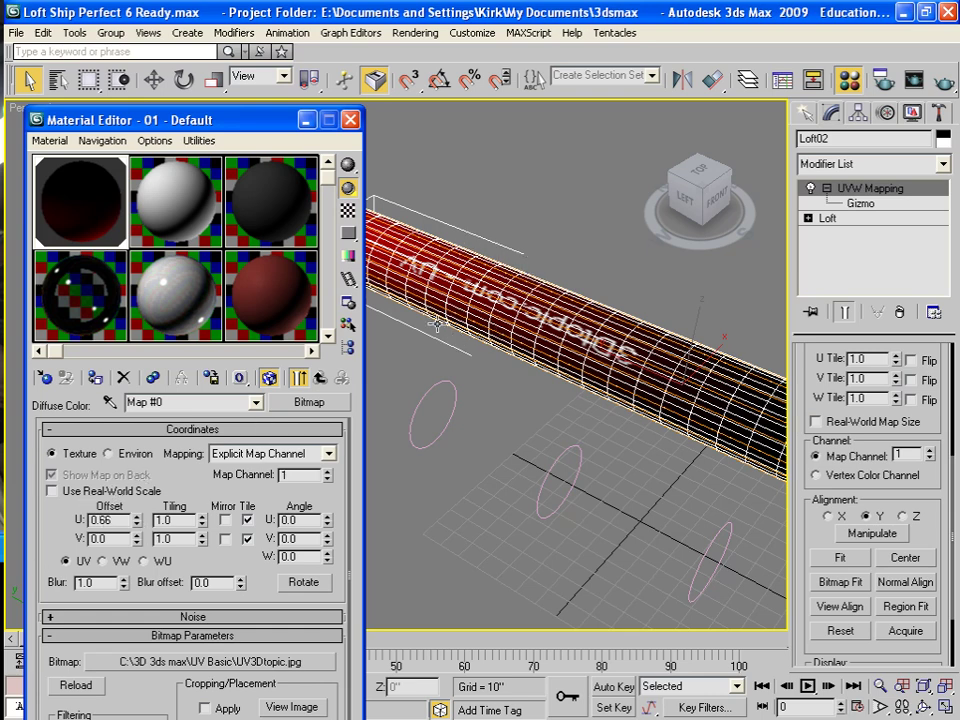
Render the view, pan closer to the cylinder, and re-render the 3Dtopic.com - UV text
key("shift+q")
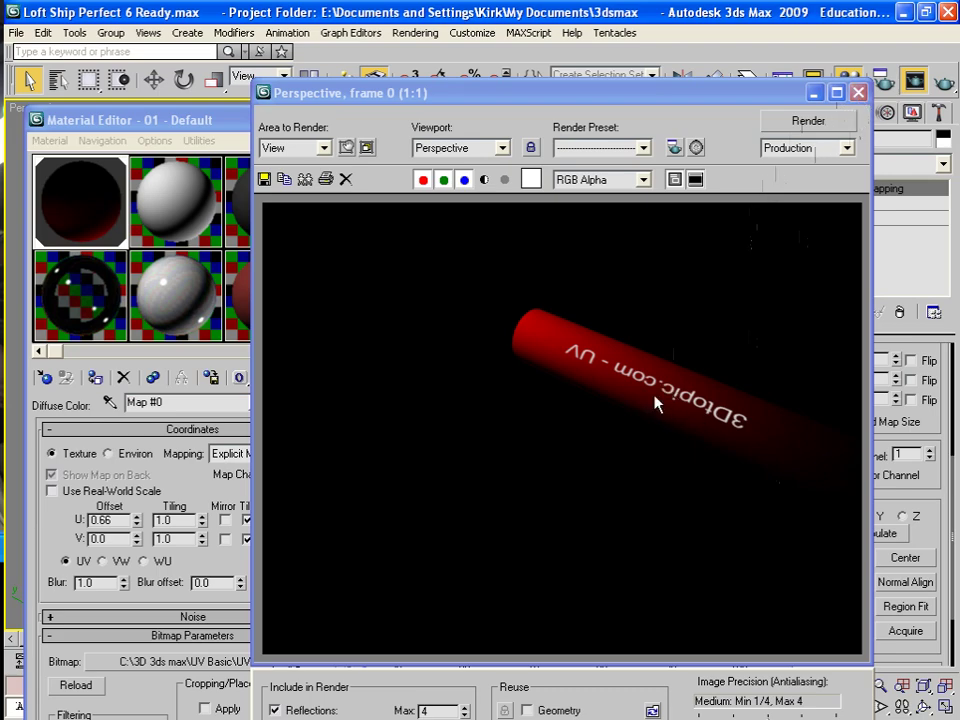
left_click(652, 62)
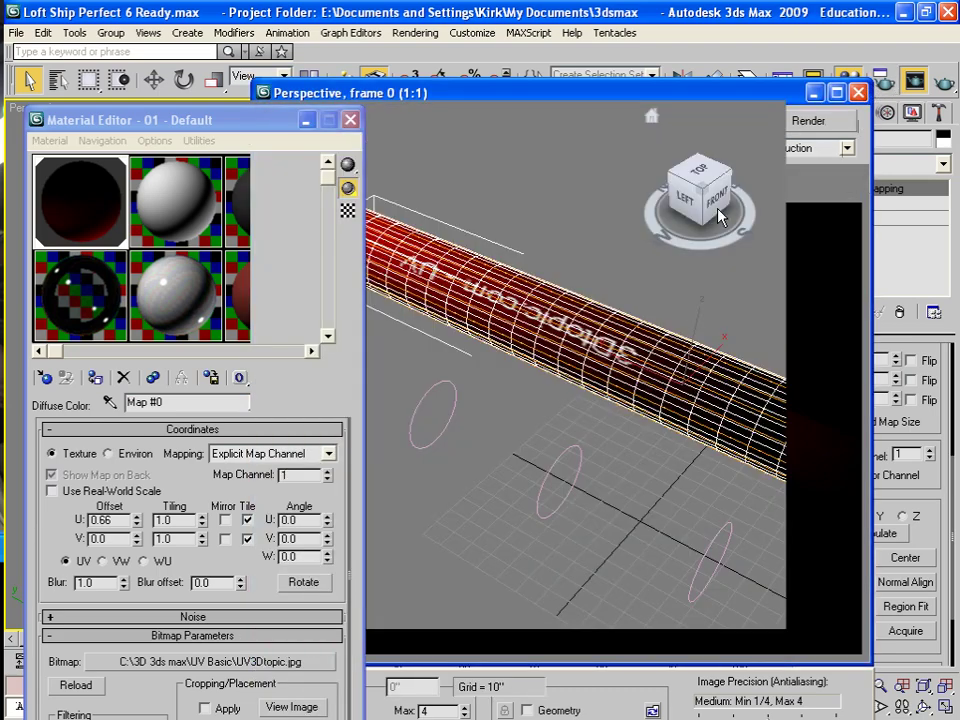
middle_click_drag(561, 412, 551, 449)
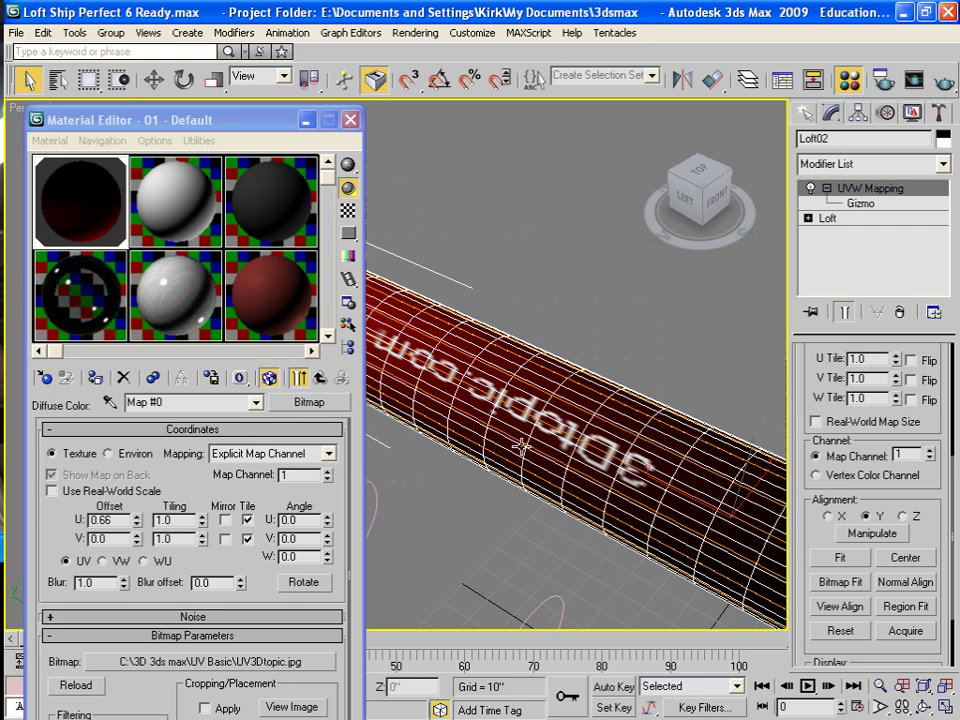
key("shift+q")
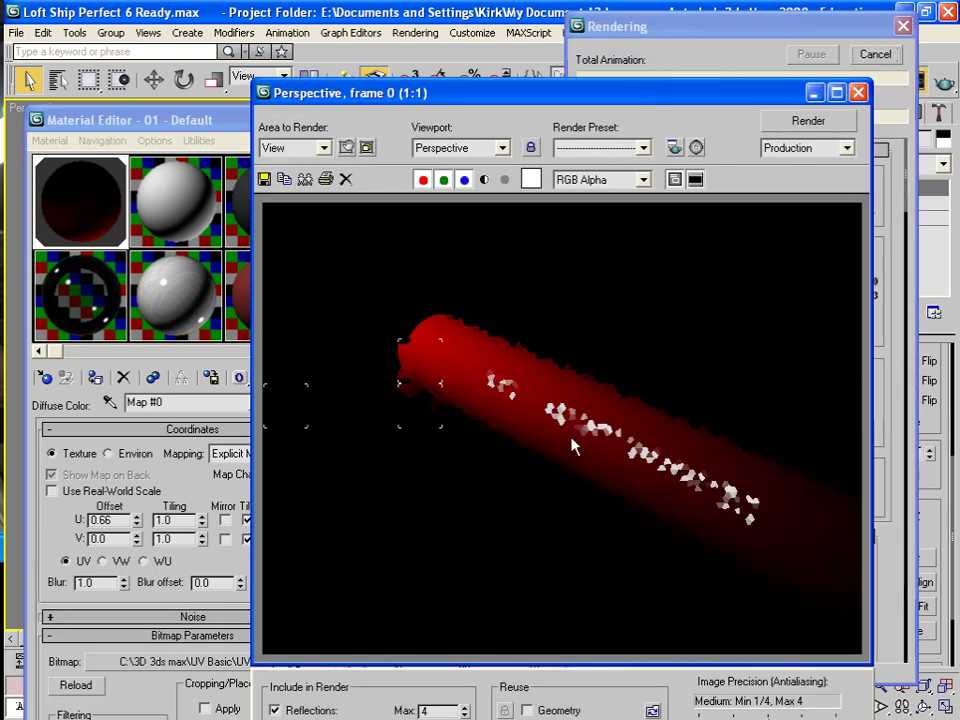